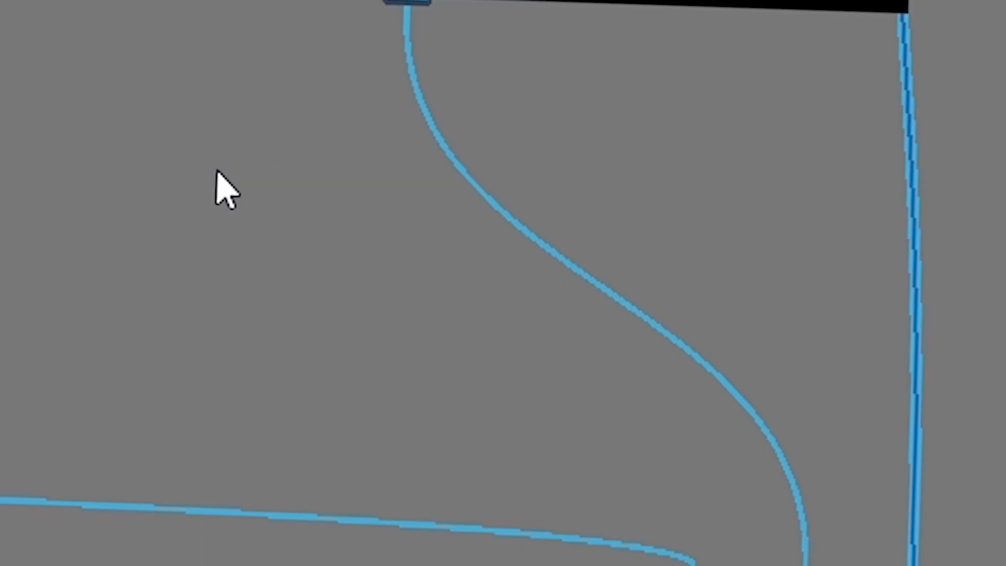
Add a Matte-Blur node between Apply-Peg-Transformation and Composite, and reorder its Composite input so the shadow sits behind the character
key(Tab)
text(matte)
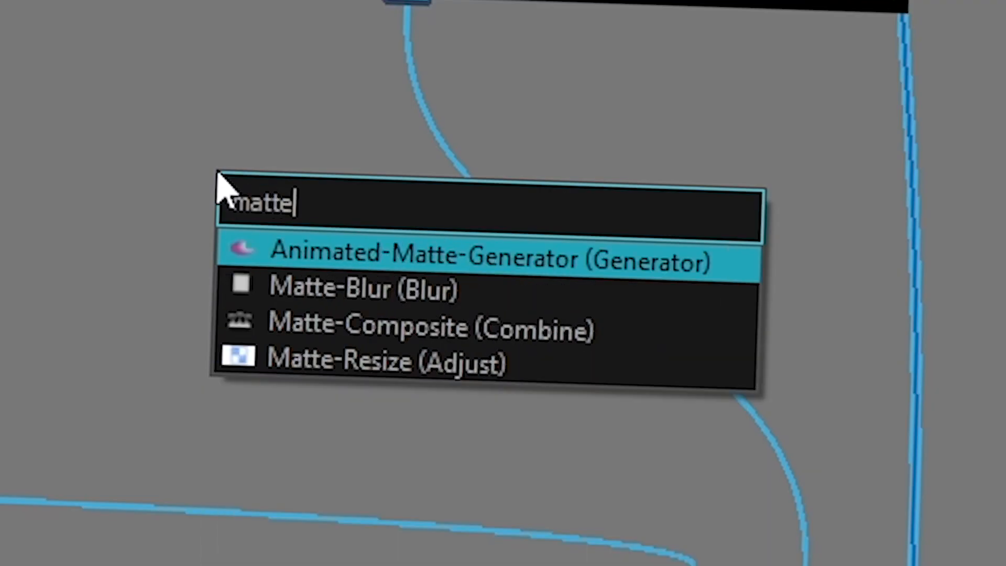
click(317, 285)
drag(606, 102, 579, 195)
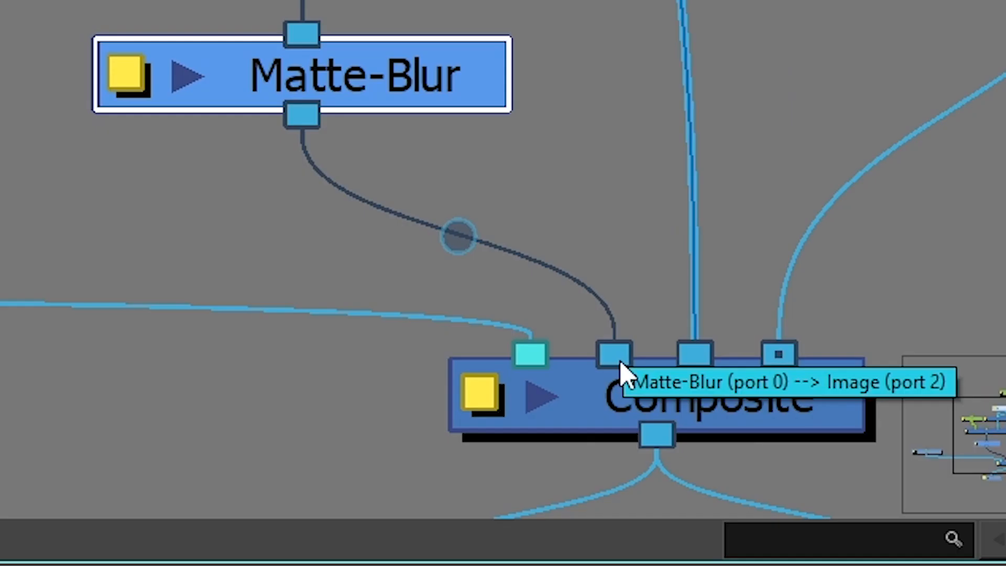
drag(772, 406, 798, 404)
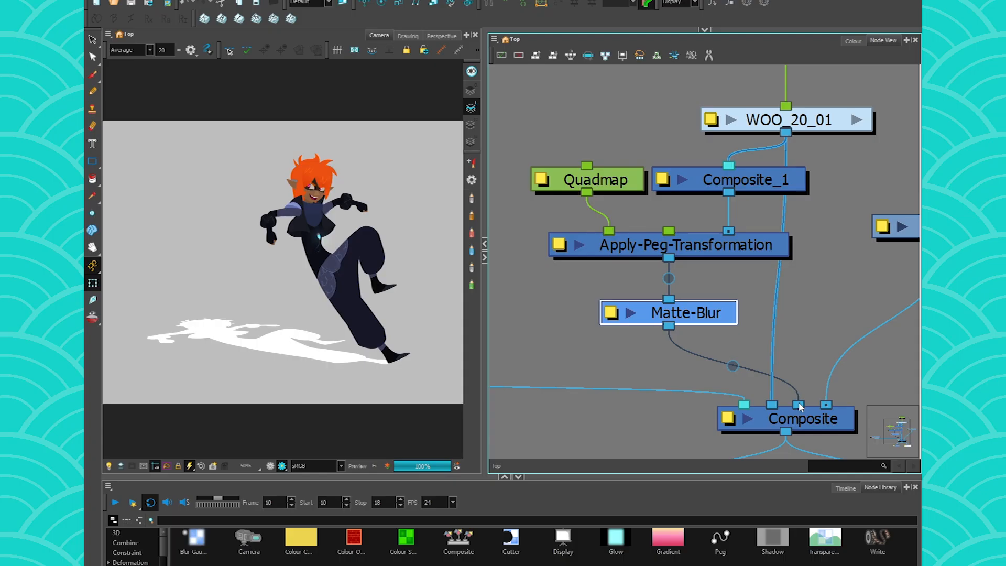
Set the Matte-Blur node's colour to a dark navy blue with RGB 18, 17, 58
click(610, 312)
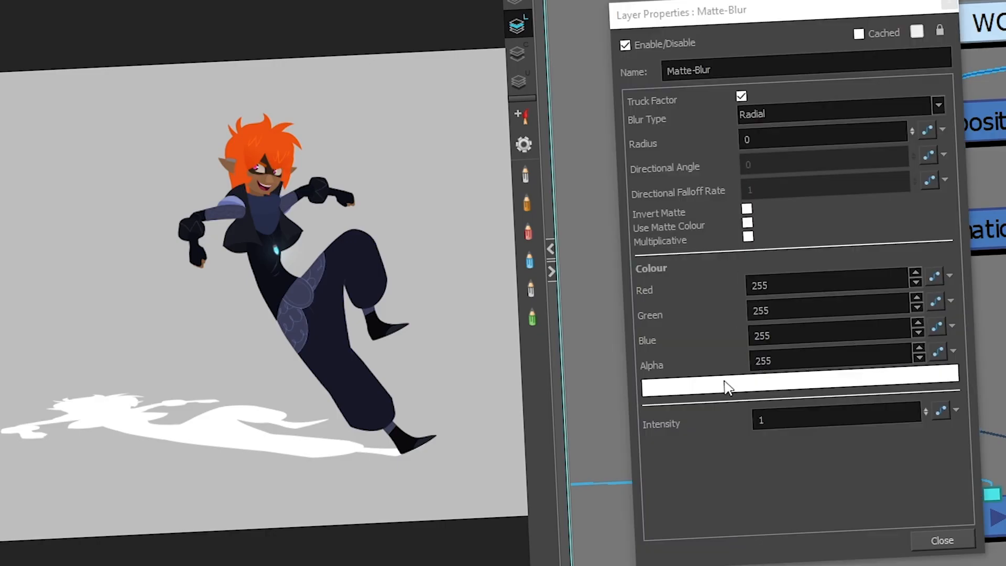
click(725, 388)
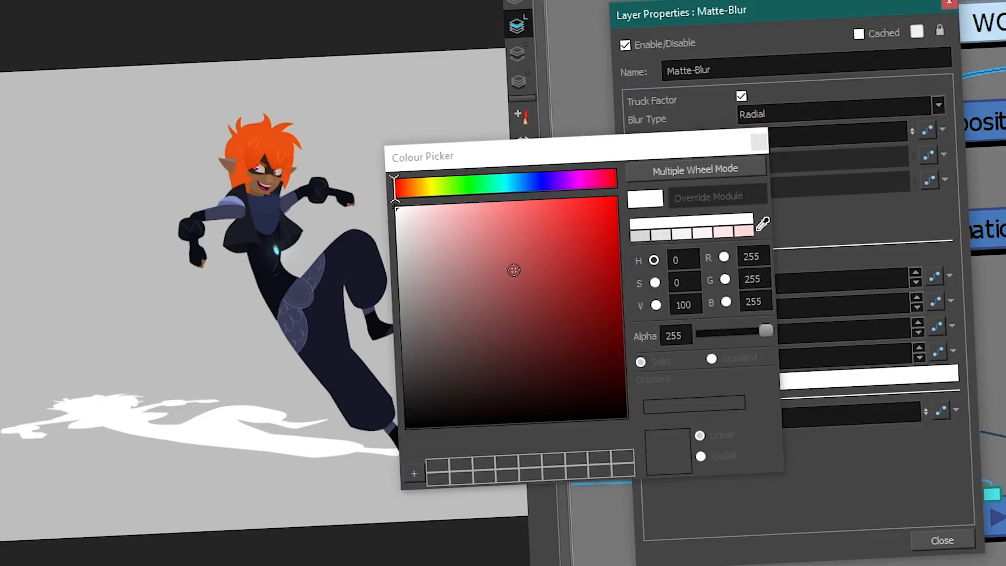
click(543, 182)
click(544, 332)
mouse_move(583, 350)
mouse_down()
mouse_move(566, 348)
mouse_move(558, 259)
mouse_move(536, 340)
mouse_up()
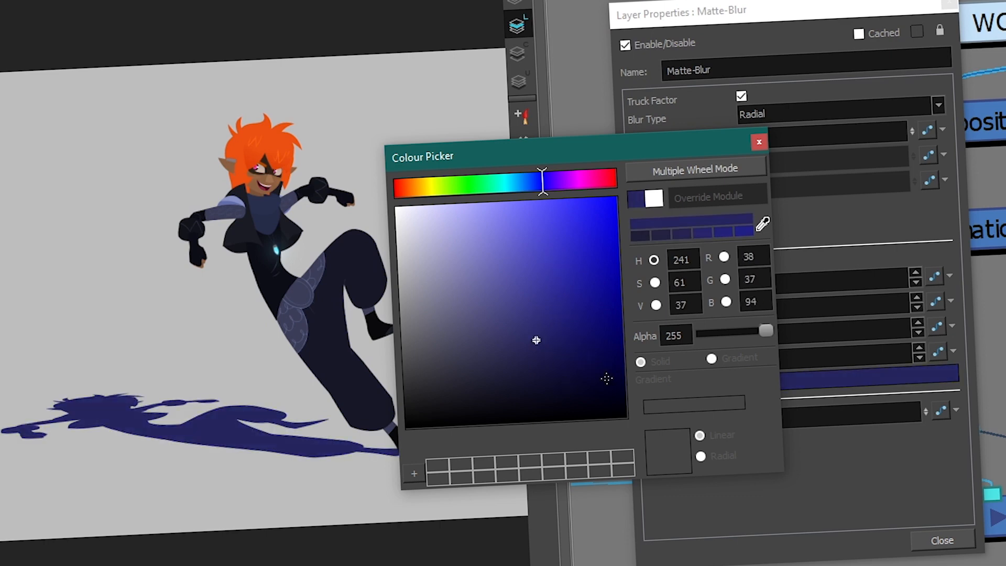
click(568, 376)
click(556, 370)
click(556, 370)
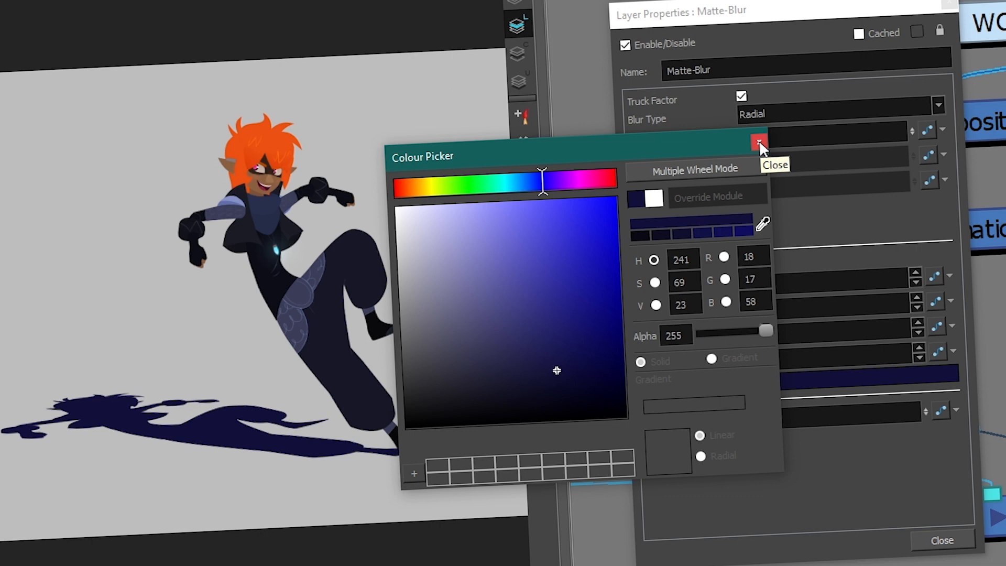
Try an alpha of 96 on the Matte-Blur colour, restore it to 255 and close the node's properties
drag(766, 329, 724, 329)
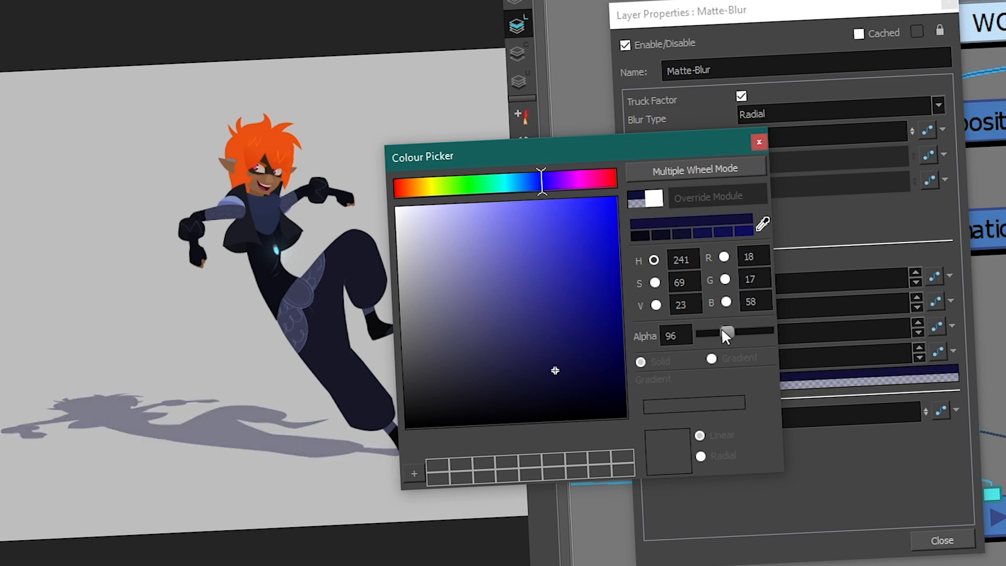
drag(723, 328, 794, 329)
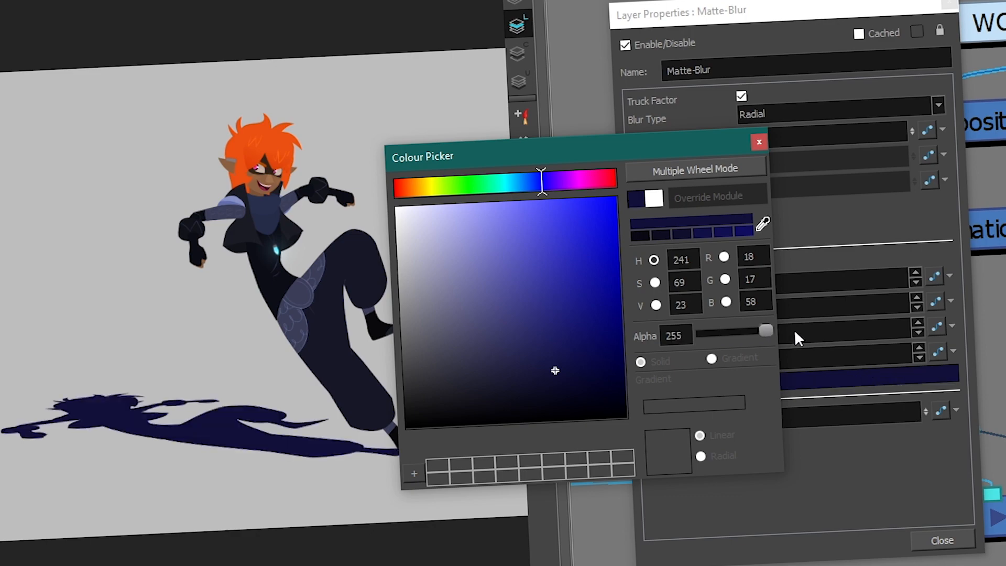
click(760, 140)
click(949, 7)
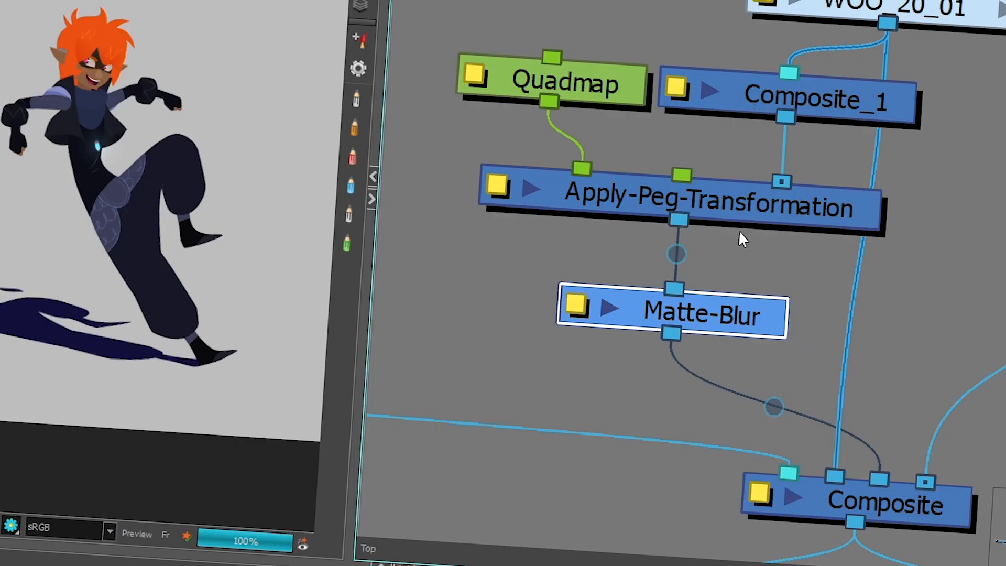
Add a Transparency node and insert it between Matte-Blur and Composite, moving Matte-Blur up to make room
click(752, 360)
key(Tab)
text(tra)
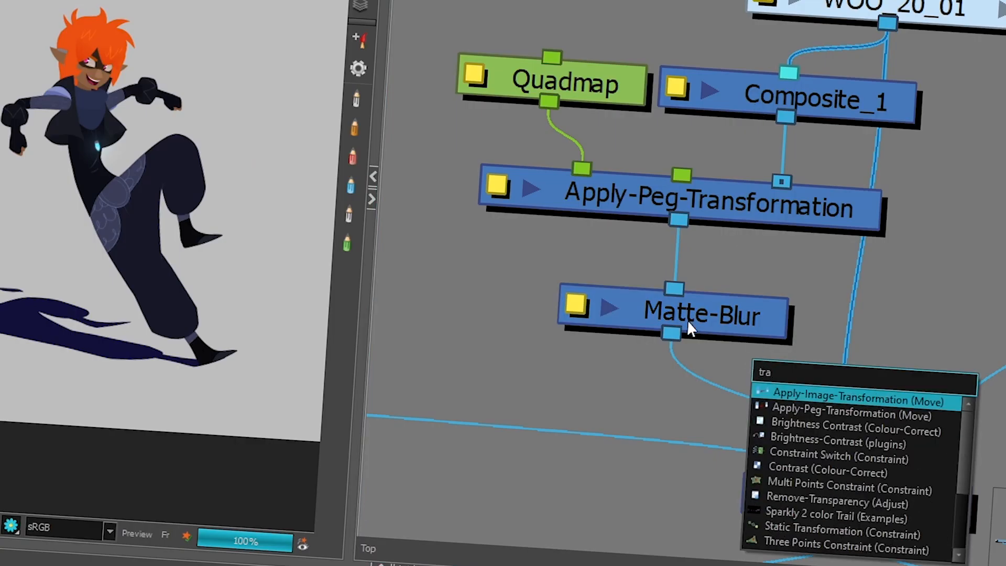
text(n)
click(777, 514)
drag(728, 309, 728, 284)
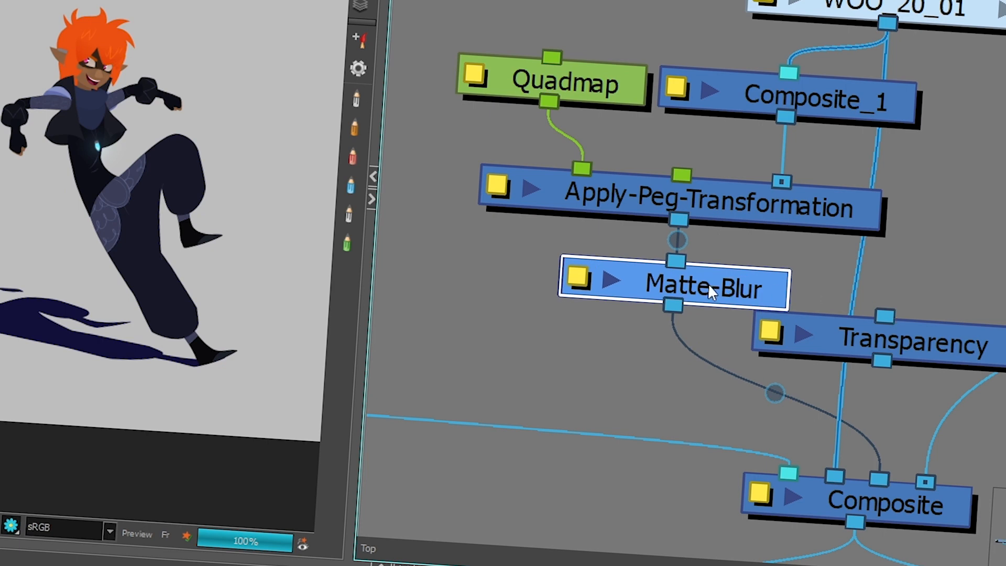
click(581, 276)
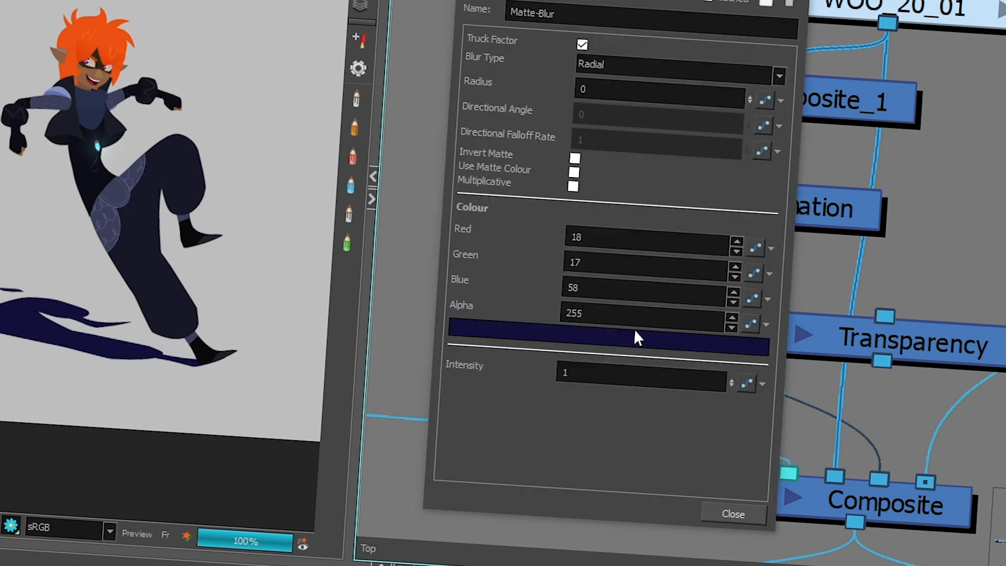
click(726, 506)
drag(929, 361, 731, 360)
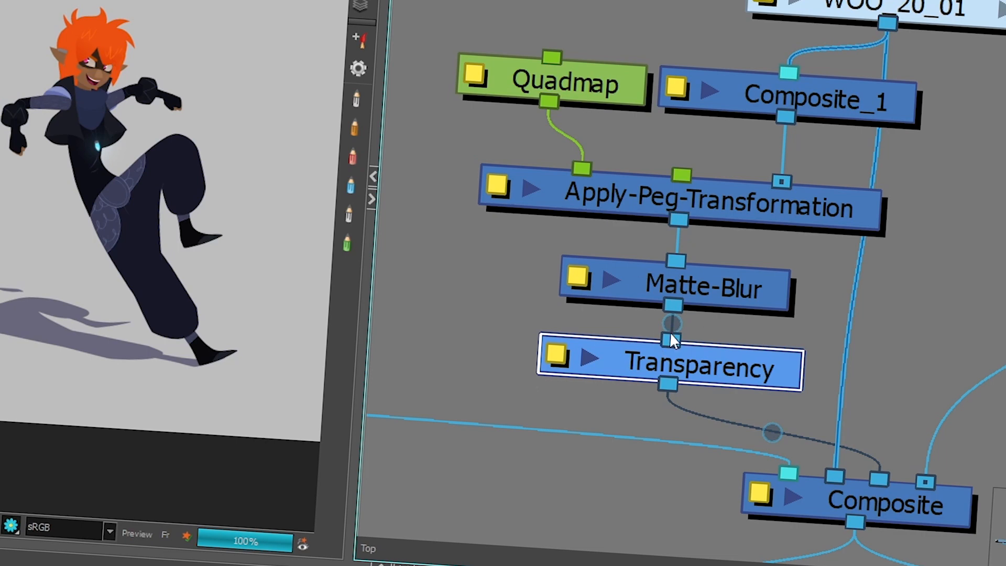
Move the Composite, Write and Display nodes further down to leave space below the Transparency node
scroll(669, 333, down, 2)
drag(674, 444, 667, 293)
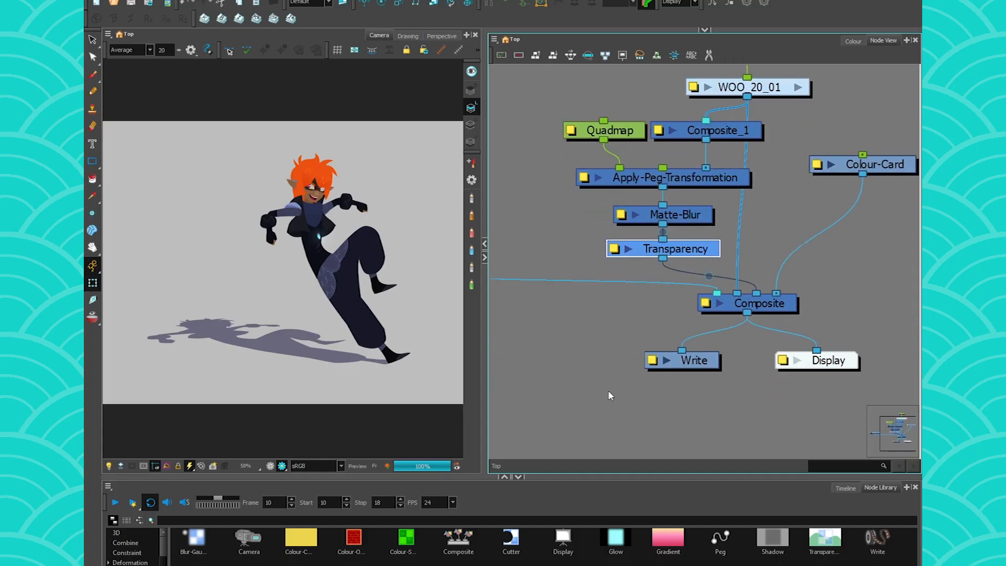
drag(622, 408, 784, 404)
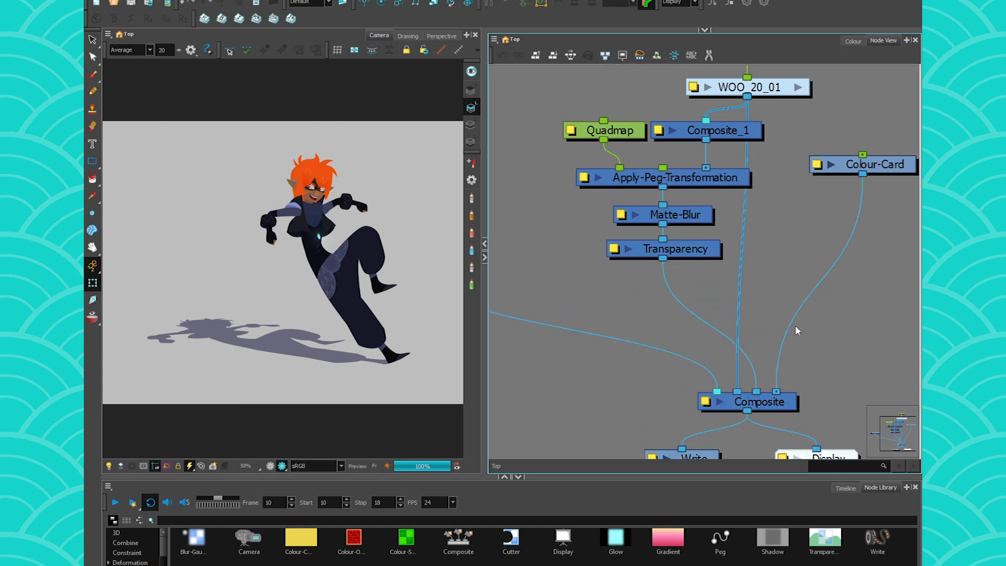
Open the Matte-Blur properties, try a different blur radius and undo the change
scroll(657, 224, up, 2)
click(610, 218)
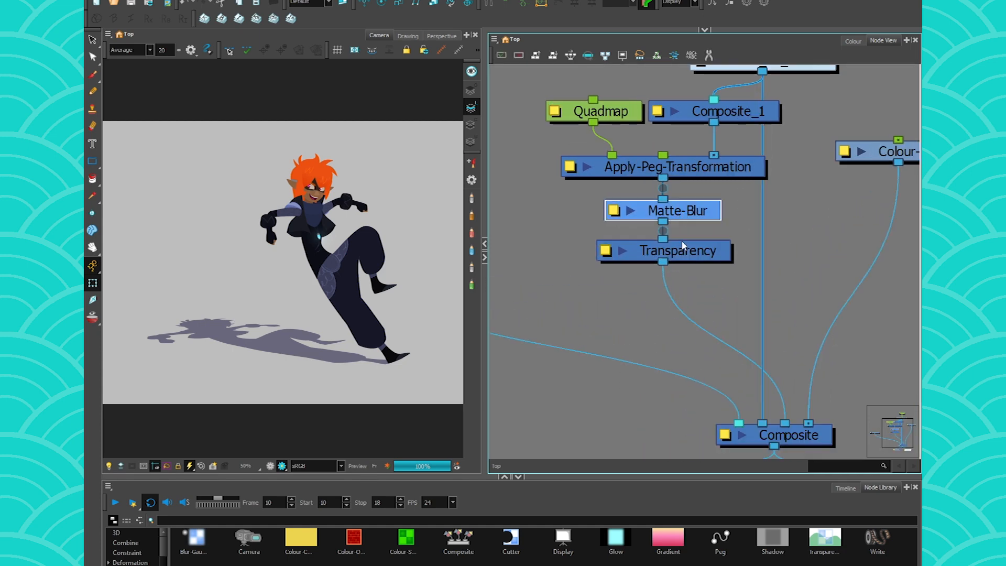
double_click(610, 216)
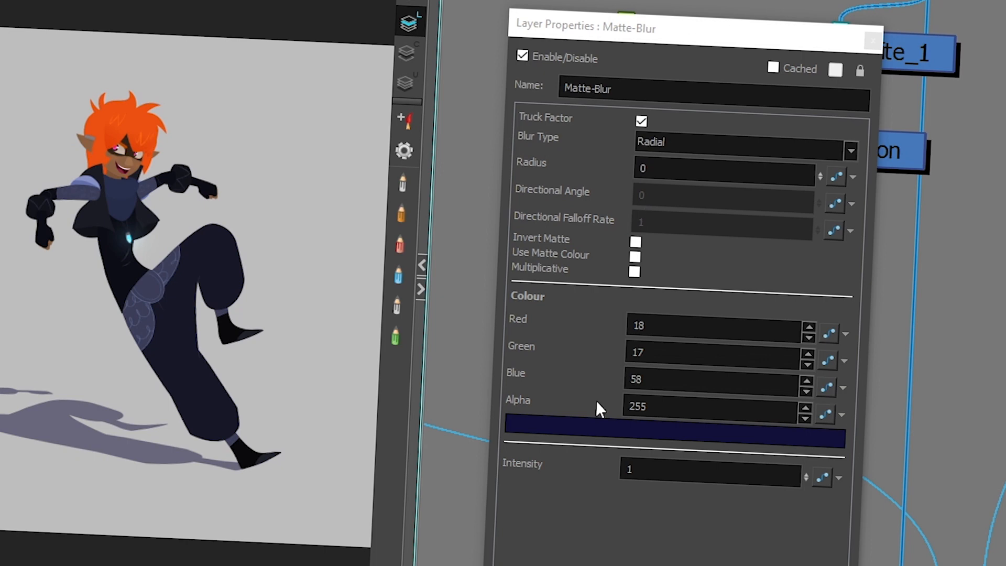
drag(818, 182, 844, 225)
key(ctrl+z)
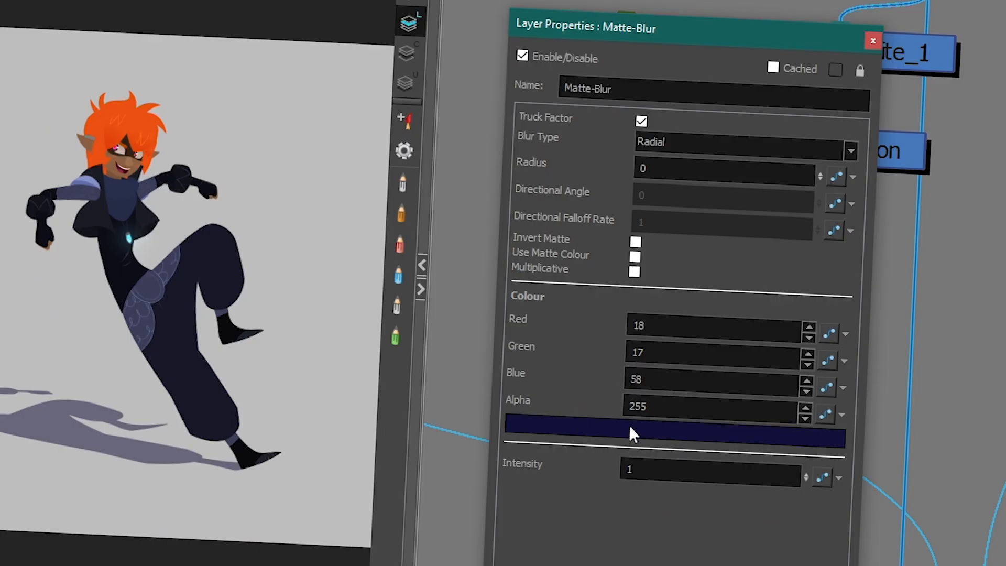
Try Invert Matte on the Matte-Blur node, switch it off again and close the properties
click(668, 474)
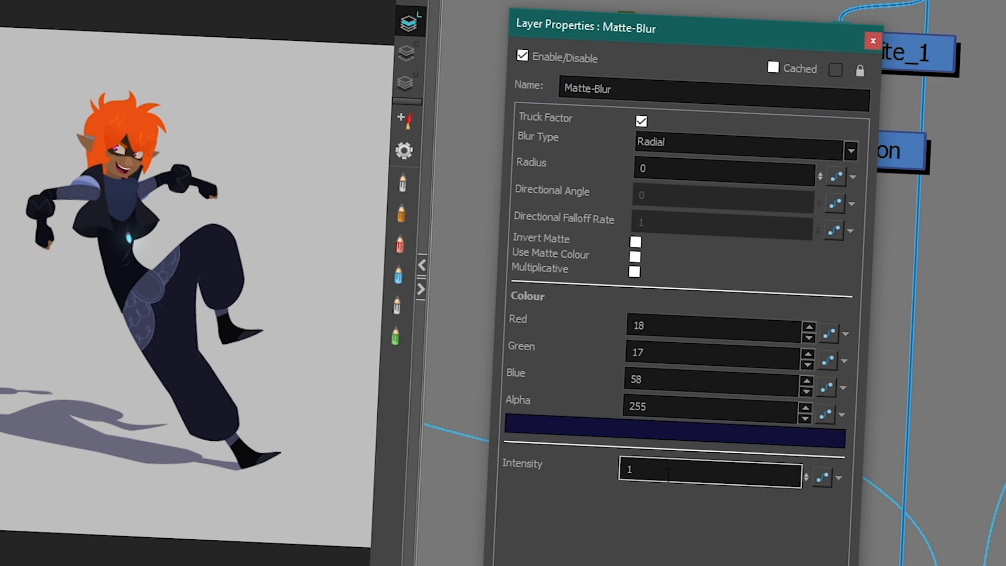
click(635, 242)
click(635, 242)
key(Escape)
click(698, 370)
Test the Transparency node at 0 and 100, and settle on a transparency value of 60
click(635, 286)
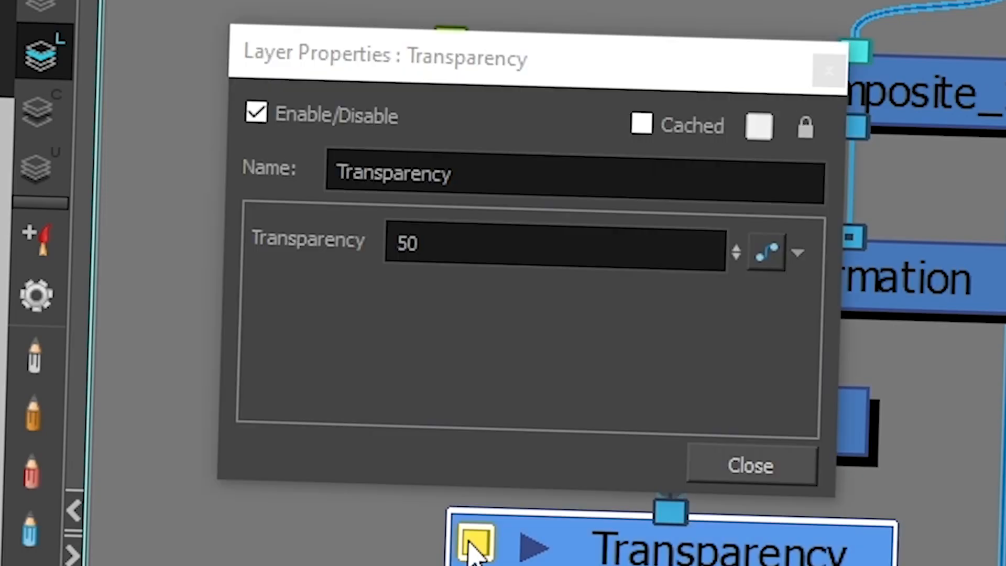
click(444, 243)
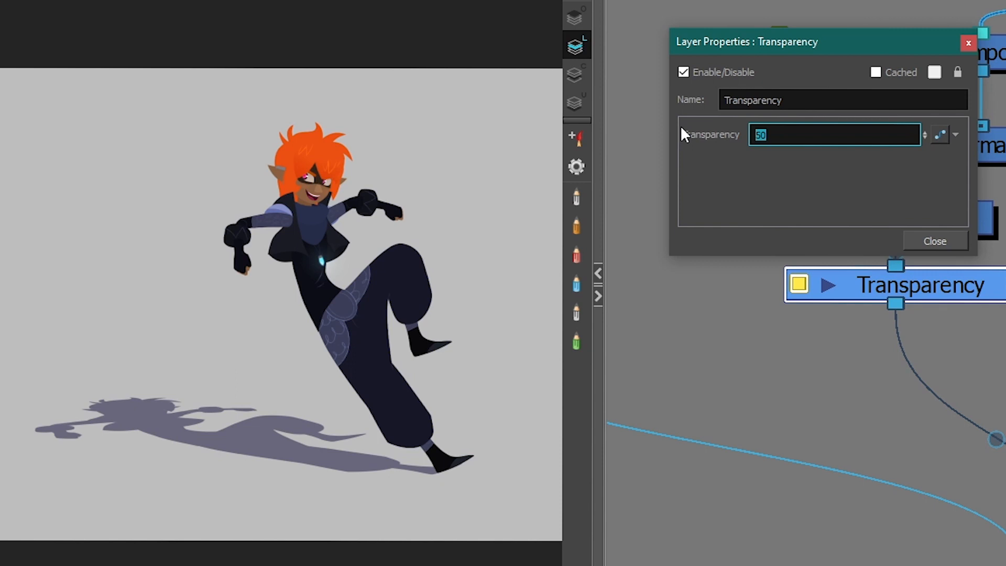
text(0)
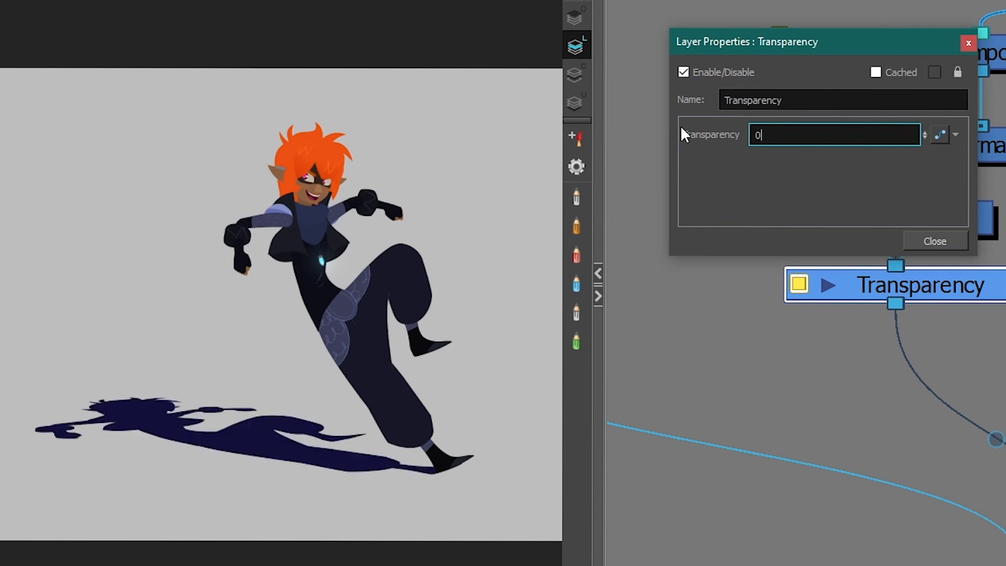
key(Return)
text(100)
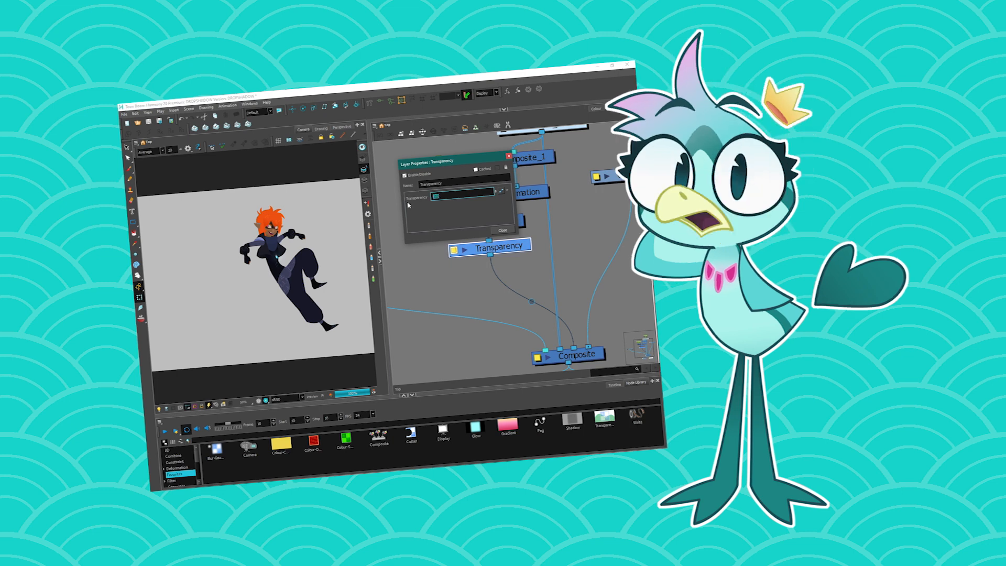
key(BackSpace)
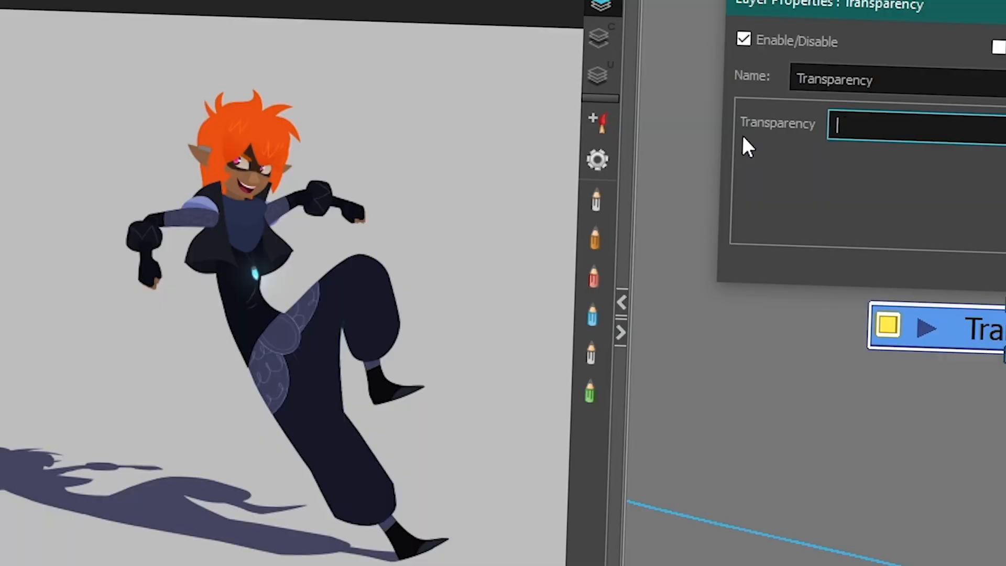
text(60)
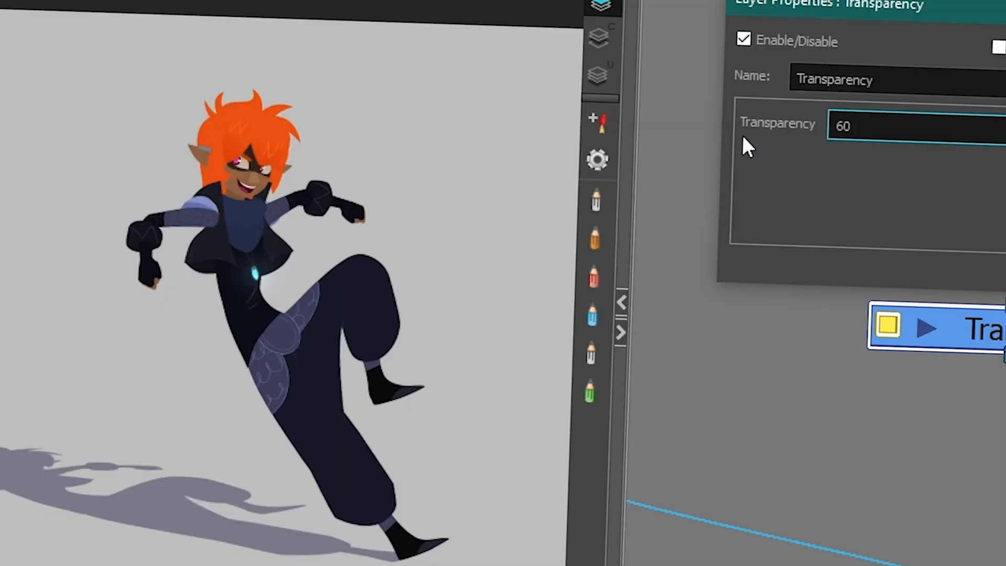
key(Return)
Add a Blending node and insert it between Transparency and Composite
click(645, 303)
key(Tab)
text(bl)
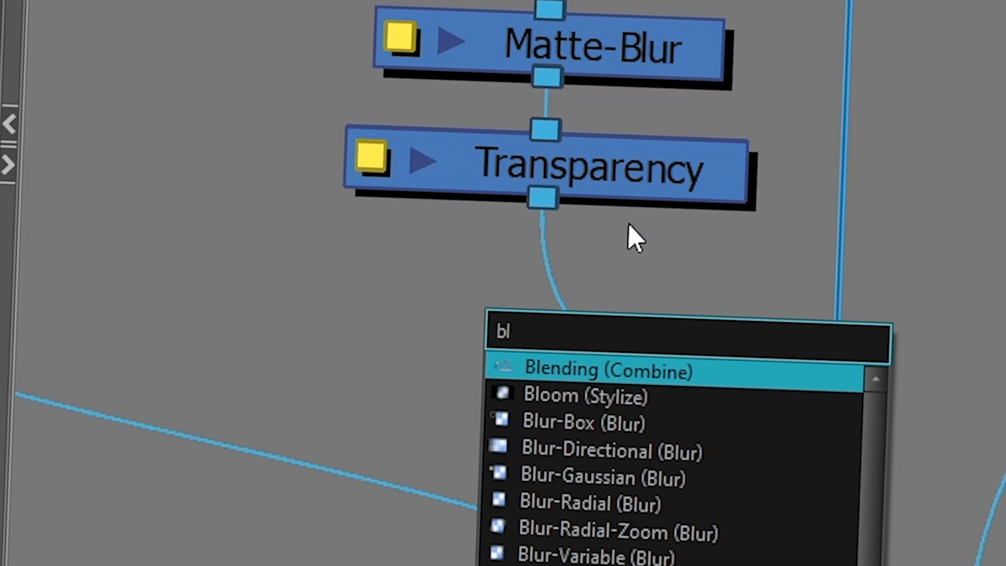
click(612, 381)
drag(725, 294, 588, 303)
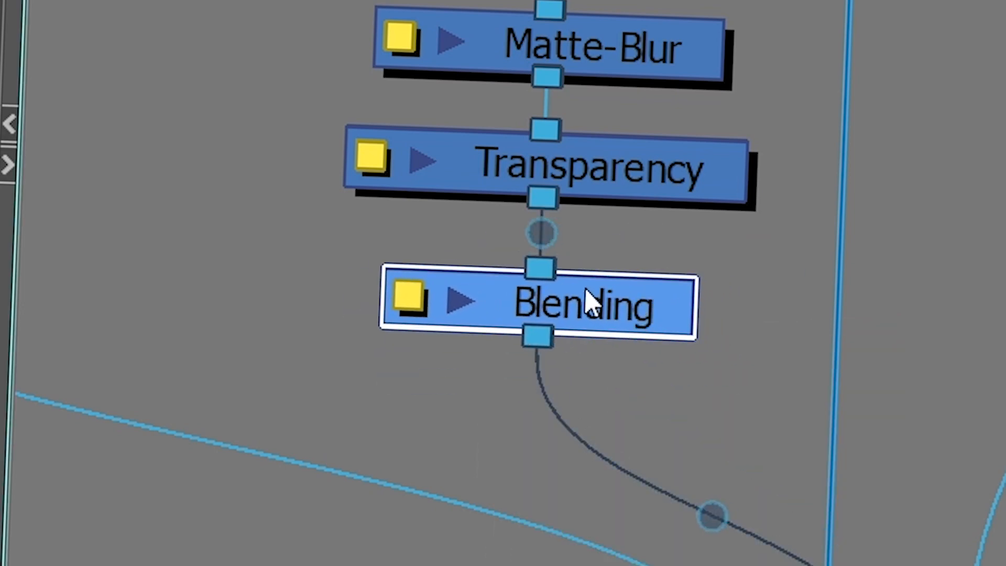
Set the Blending node's blend mode to Multiply
click(399, 297)
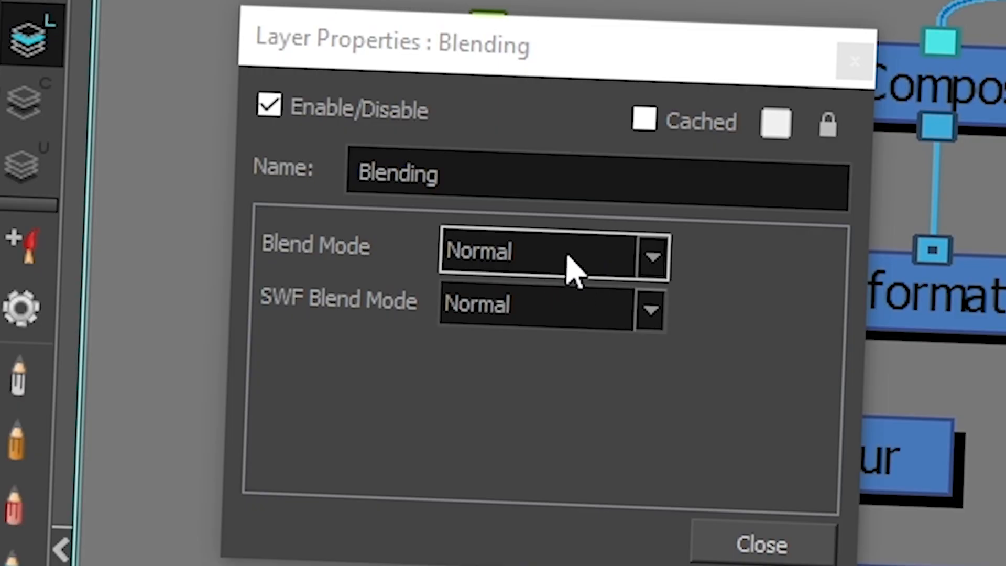
click(574, 267)
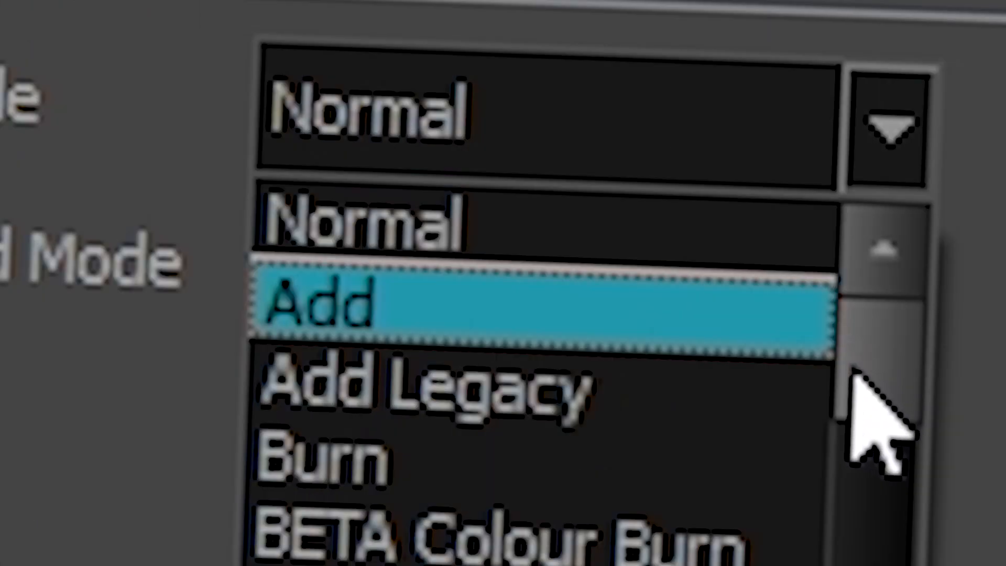
drag(647, 345, 649, 373)
mouse_move(860, 465)
mouse_down()
mouse_move(858, 565)
mouse_move(890, 325)
mouse_up()
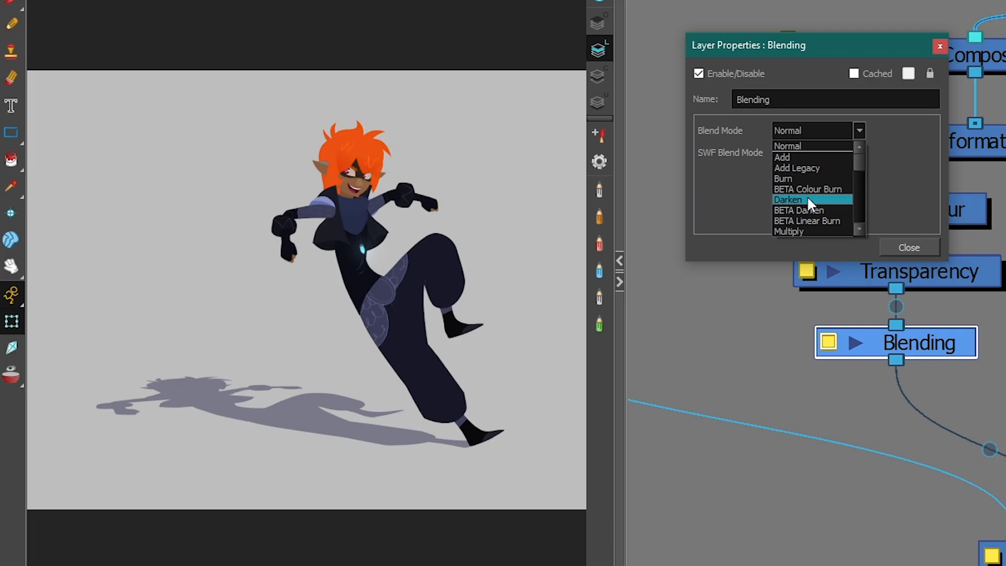
click(804, 228)
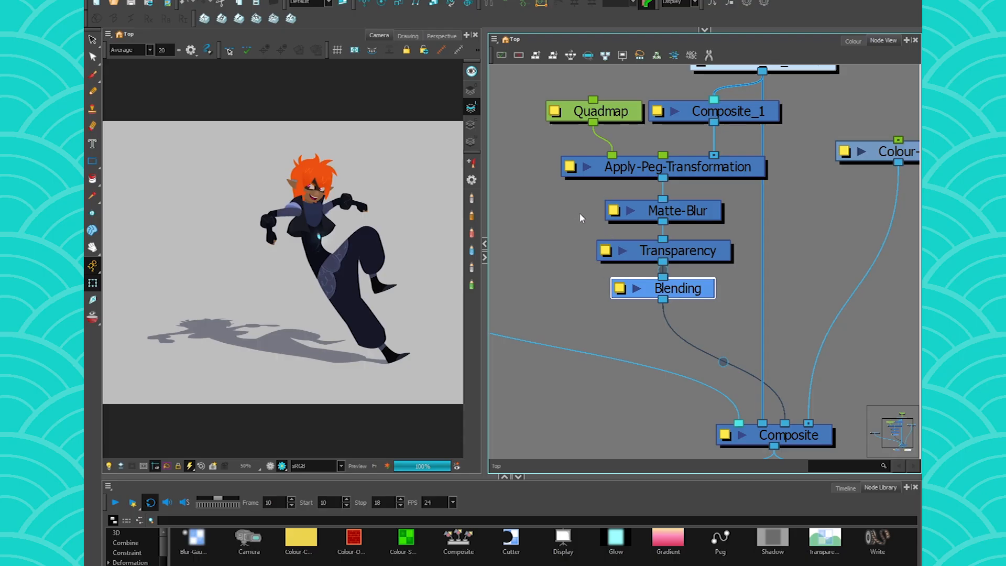
Add a Blur-Radial node and insert it between Blending and Composite
drag(579, 214, 595, 239)
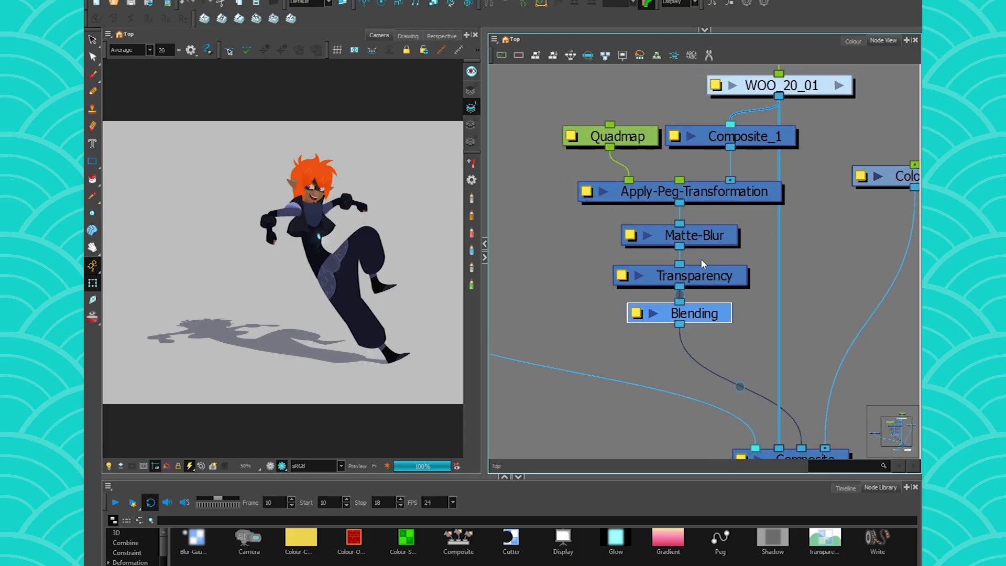
click(654, 357)
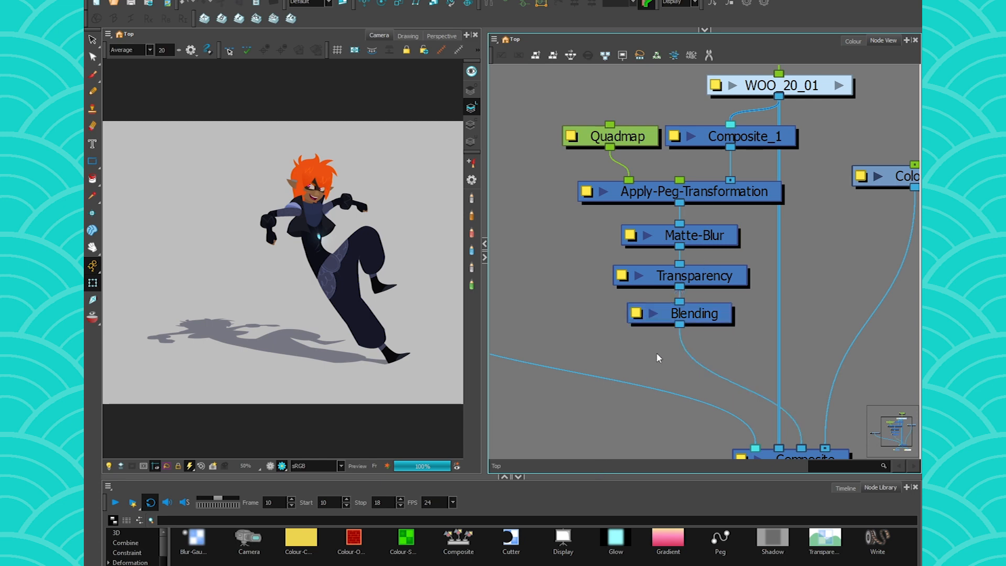
key(Tab)
text(blur)
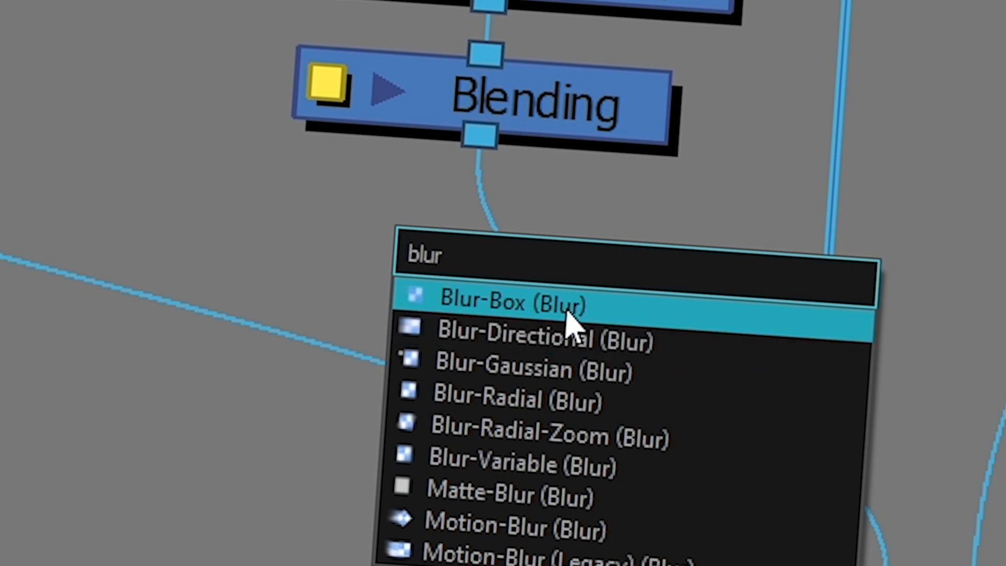
click(548, 393)
drag(611, 187, 545, 254)
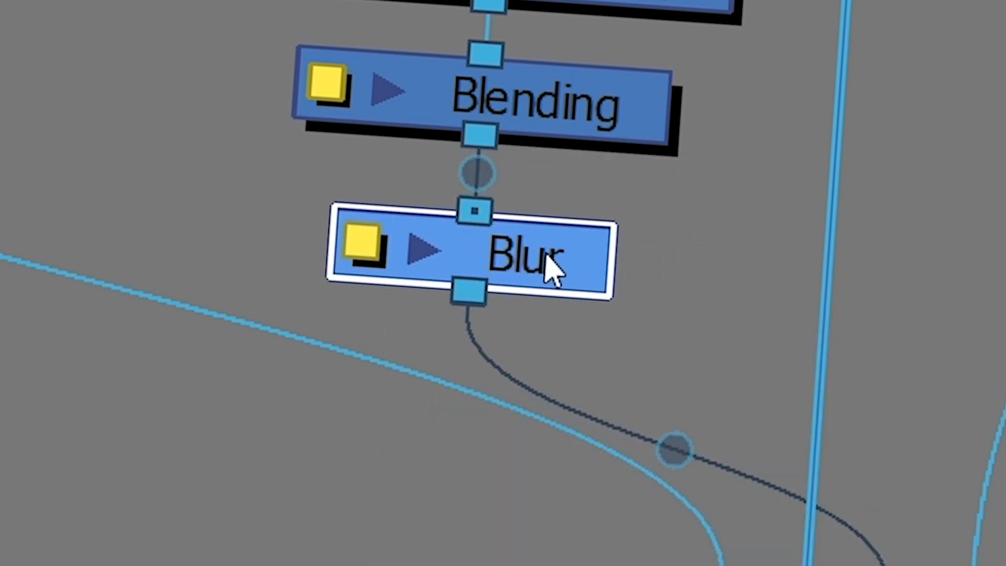
Set the Blur node's radius to 7.7 and close its properties
double_click(550, 266)
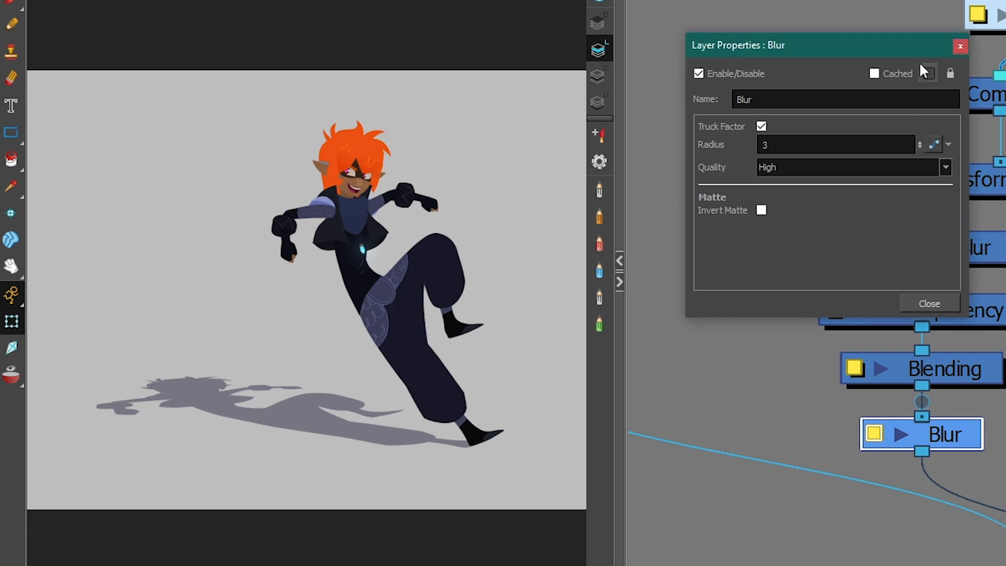
drag(919, 140, 919, 120)
click(928, 303)
click(868, 434)
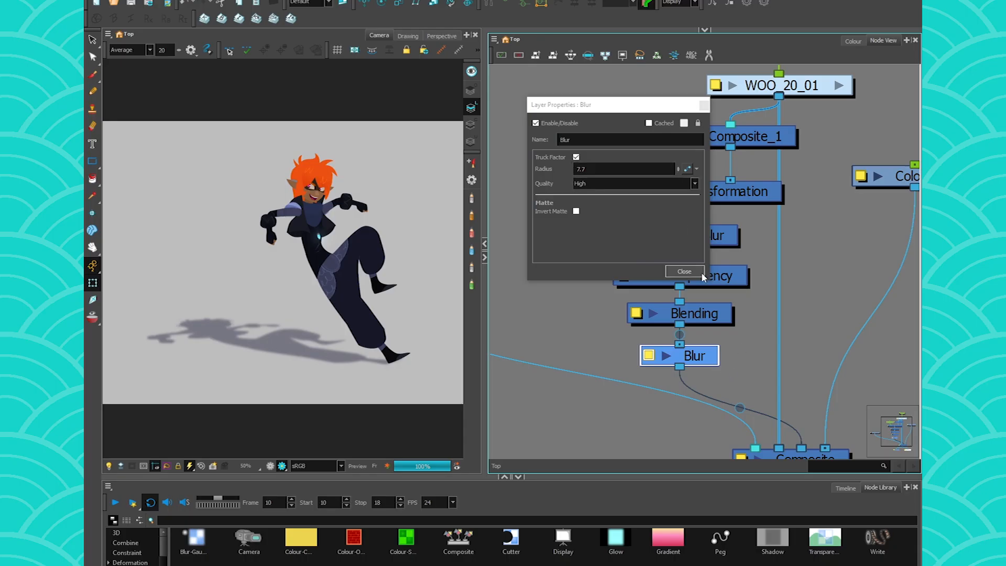
click(683, 271)
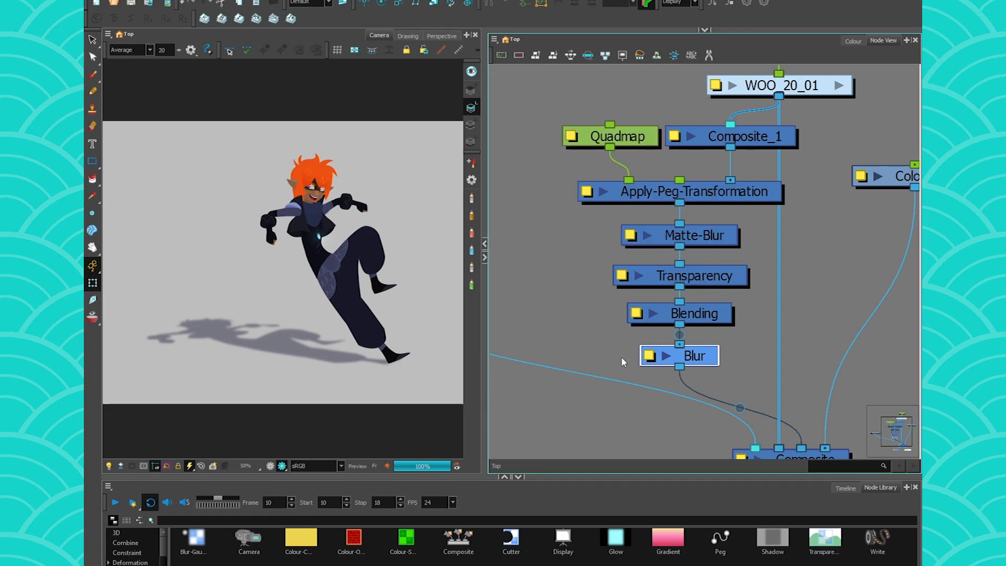
Locate the Blur layer in the timeline, expand its parameters and keyframe its Radius at frame 10
click(846, 489)
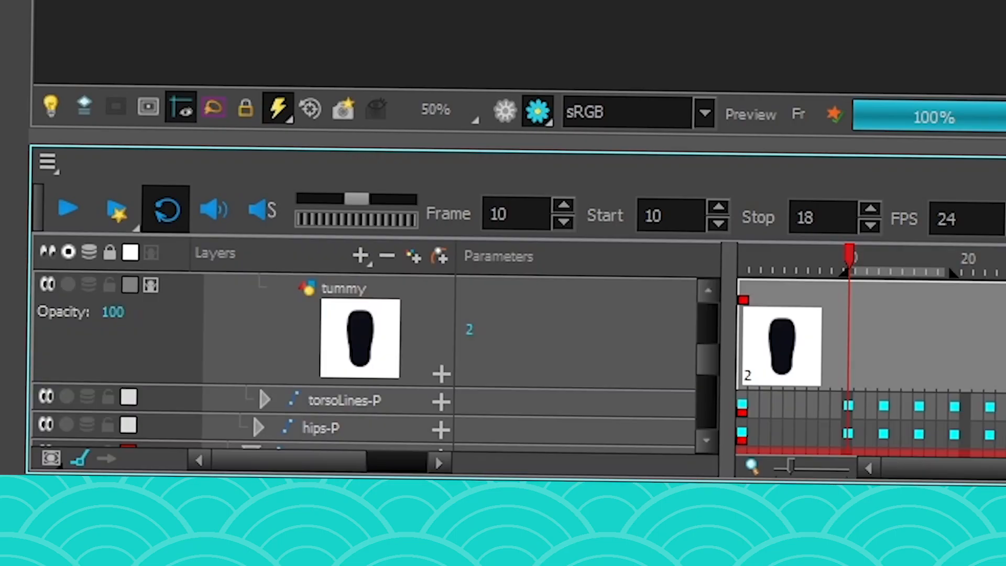
key(o)
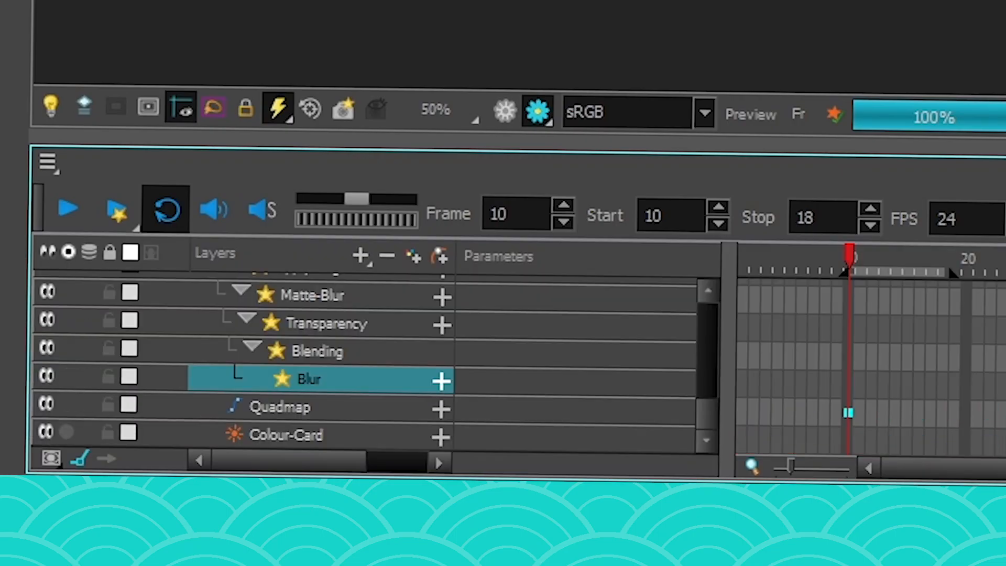
click(443, 382)
scroll(450, 443, down, 1)
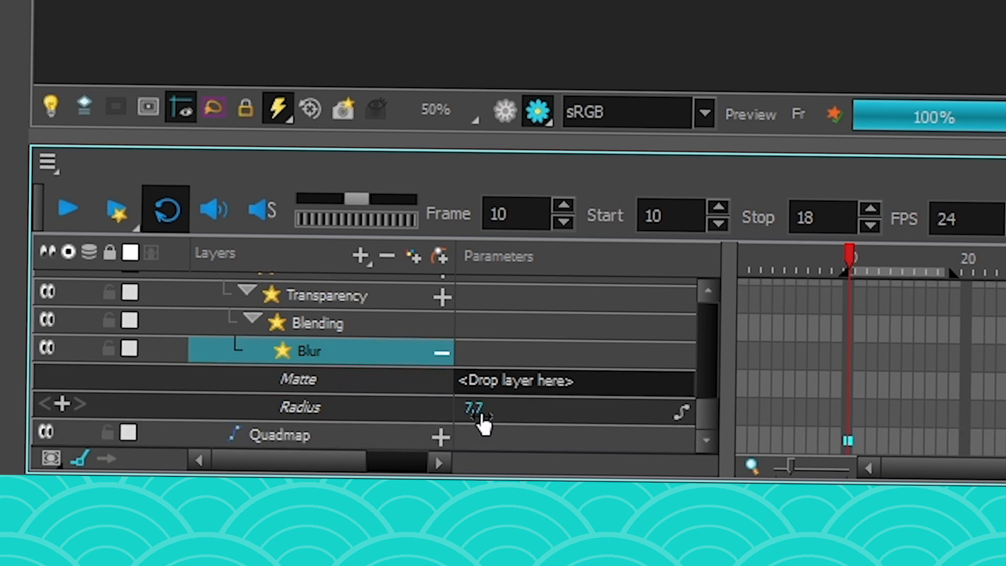
click(845, 407)
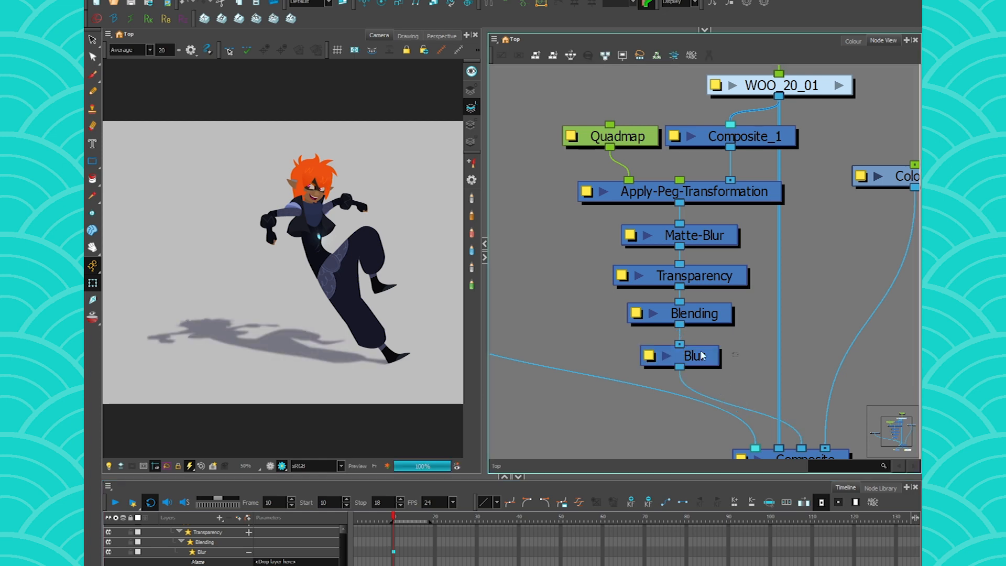
Delete the Blur node from the shadow's node chain
click(655, 354)
key(Delete)
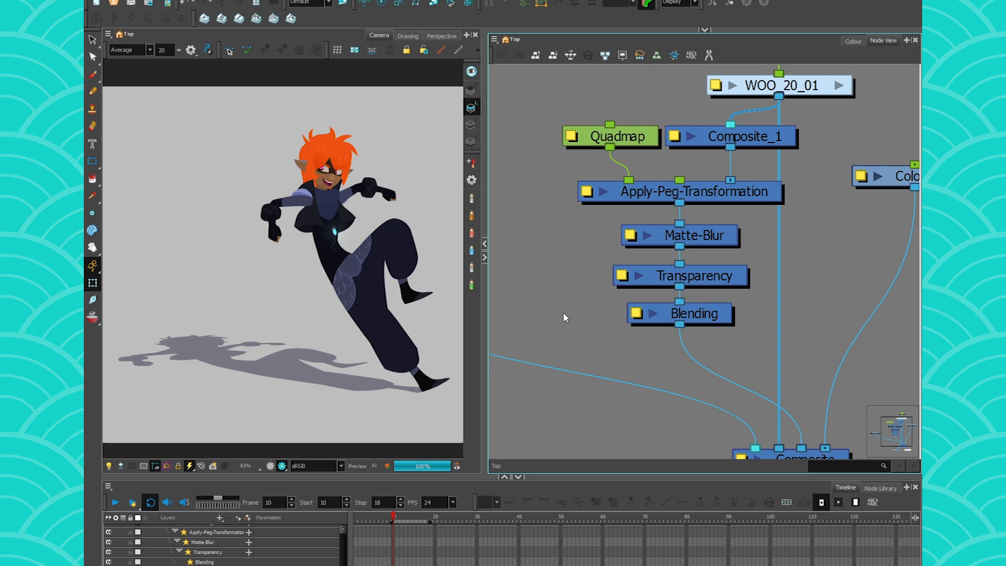
Add a Gradient node and place it beside the shadow's Matte-Blur and Transparency nodes
drag(555, 312, 588, 317)
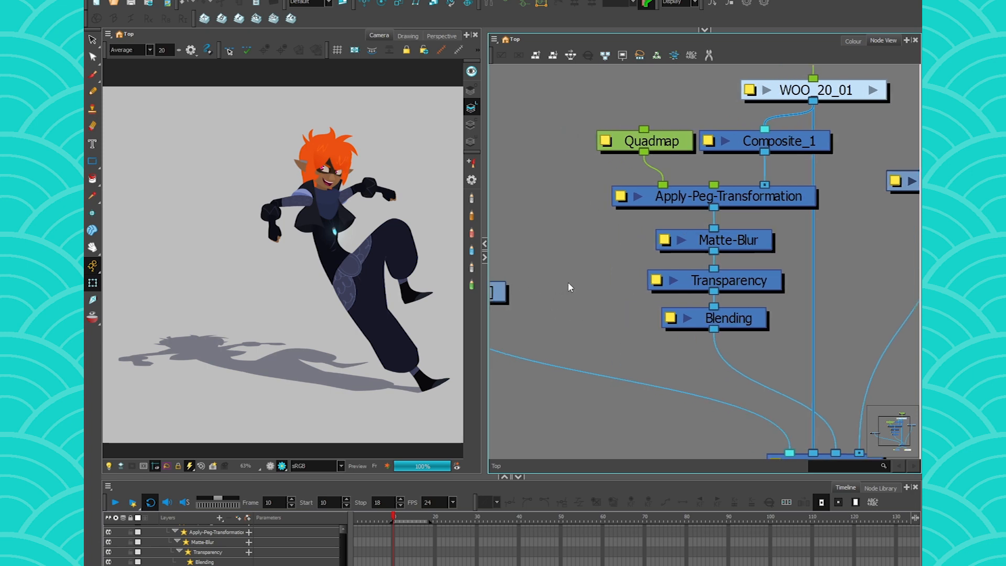
key(Tab)
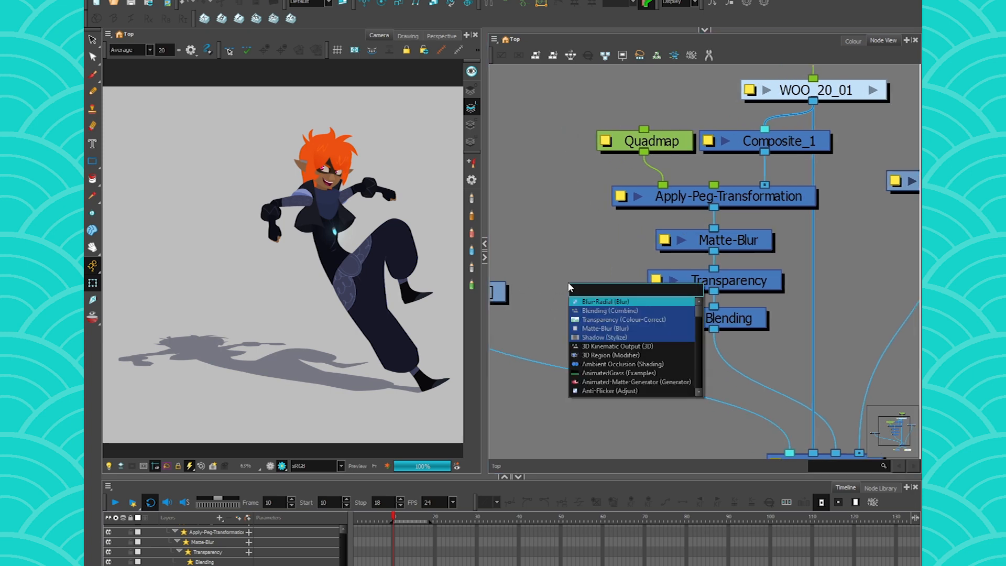
text(gr)
click(609, 320)
drag(630, 265, 579, 250)
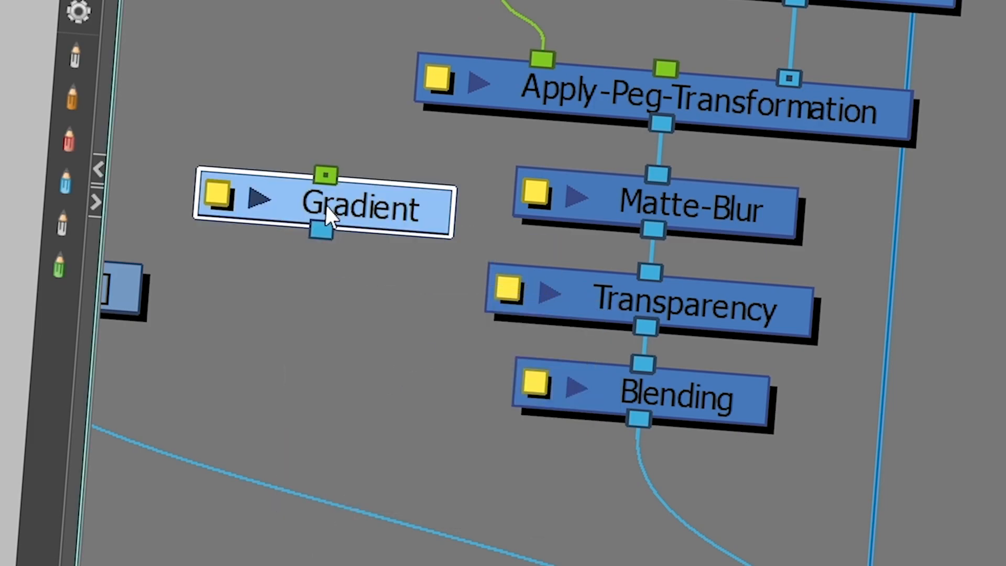
drag(325, 205, 311, 225)
Set the Gradient's Point 0 colour to opaque white and lower Point 1's alpha to 0
click(202, 216)
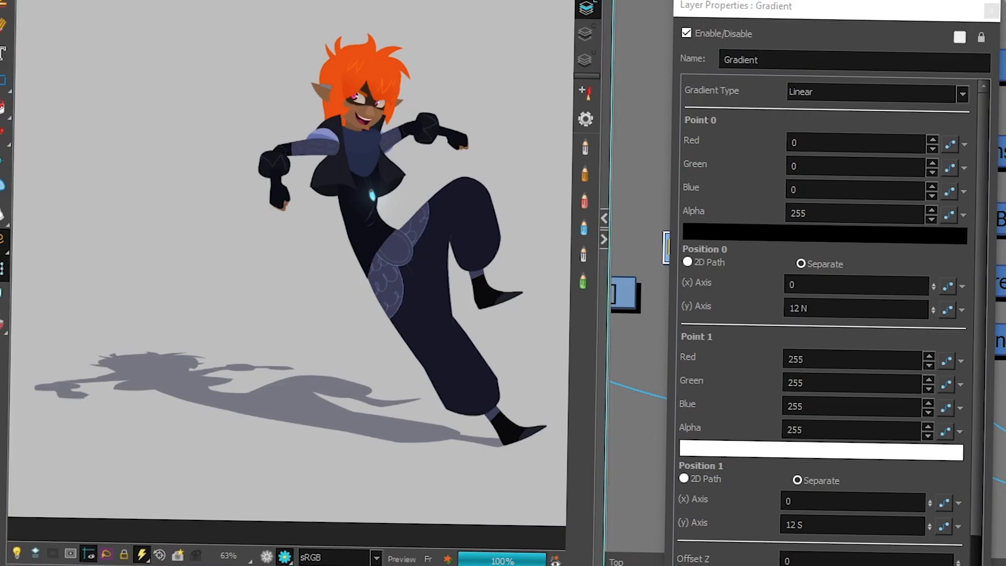
click(756, 233)
drag(580, 260, 388, 91)
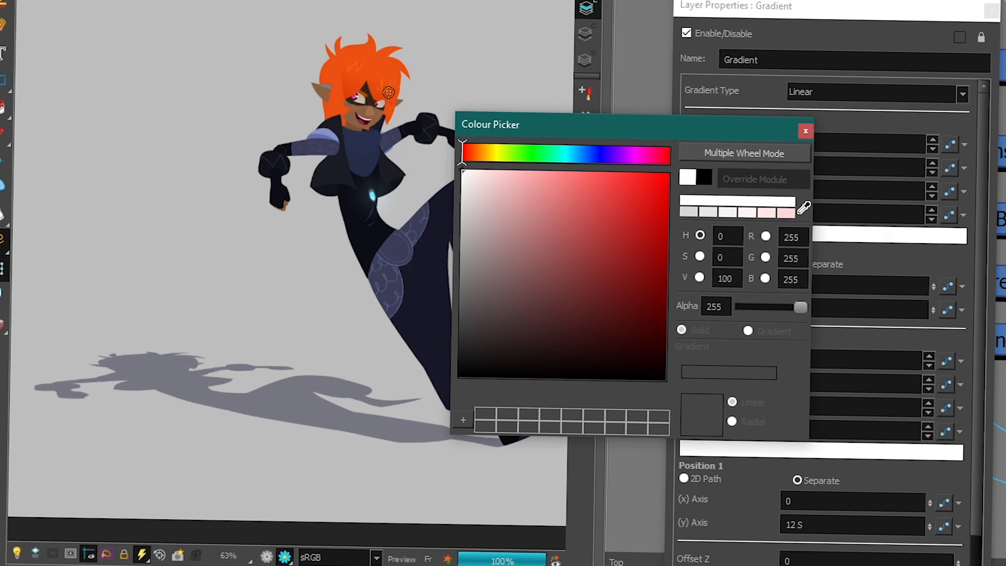
click(800, 130)
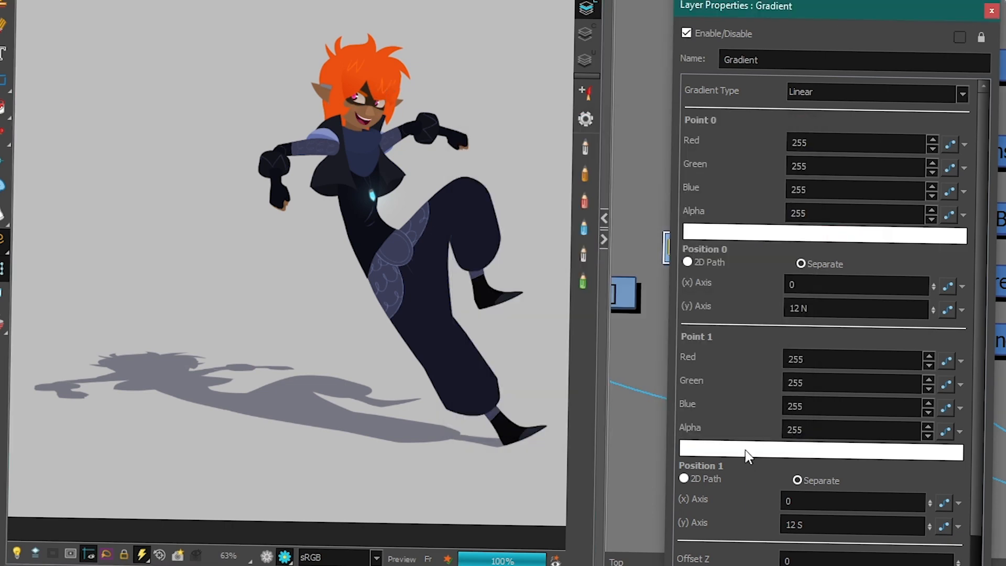
click(749, 450)
drag(795, 306, 691, 313)
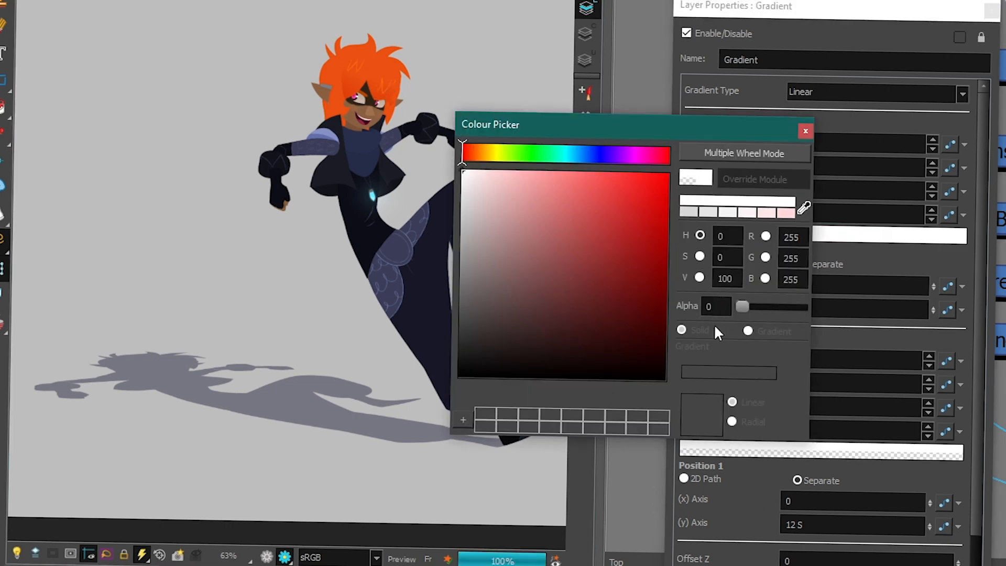
click(805, 130)
Connect the Gradient node to Composite and show its controls in the camera view
drag(575, 273, 804, 451)
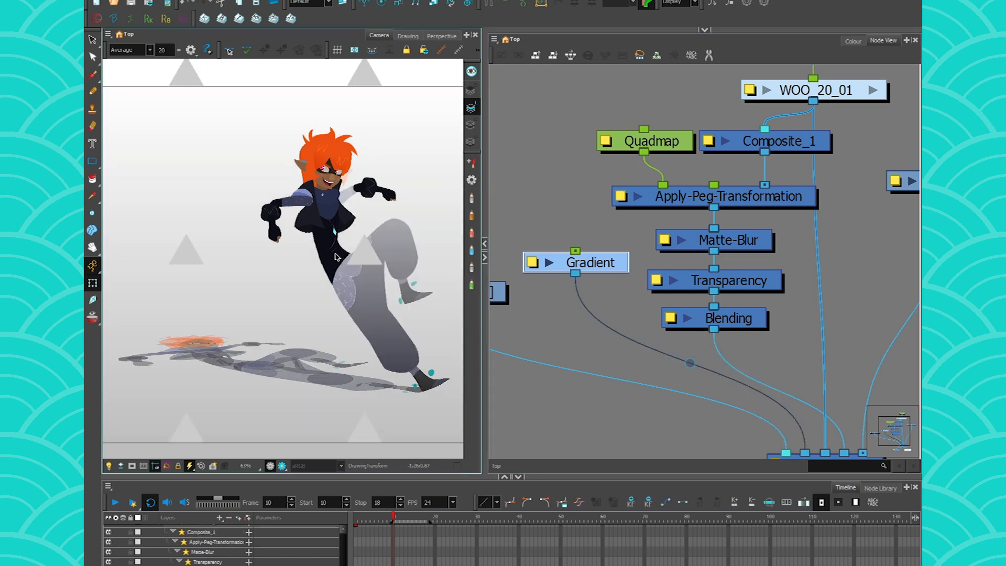
scroll(337, 257, down, 2)
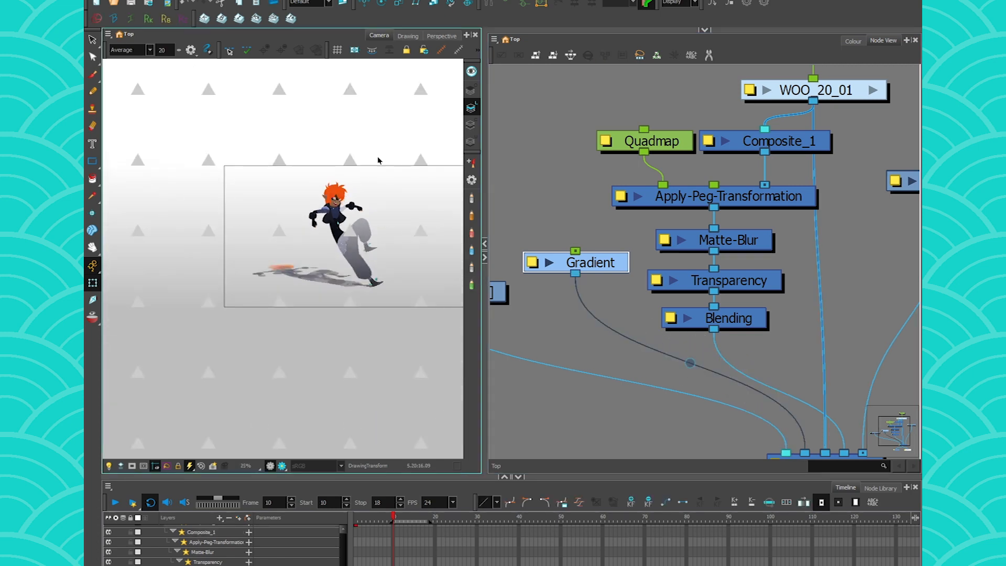
click(440, 52)
Reposition the gradient's two control points so it runs diagonally across the shadow from the head towards the feet
drag(349, 164, 359, 295)
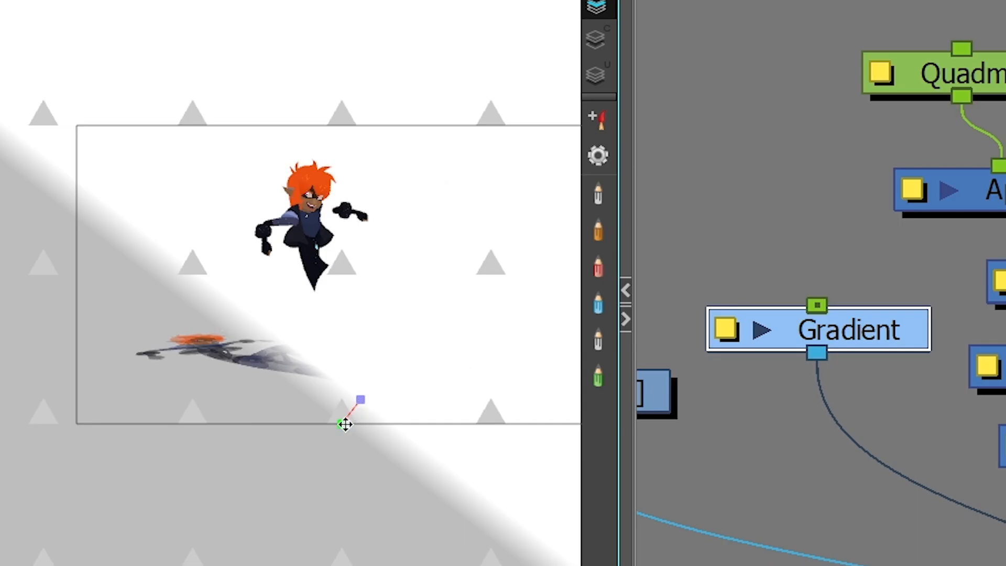
drag(345, 423, 145, 299)
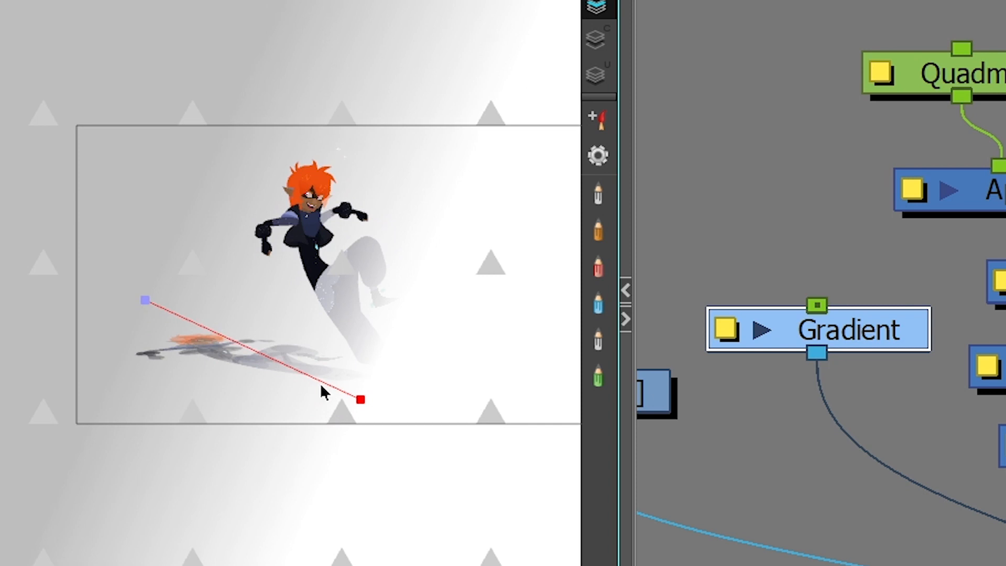
drag(361, 398, 309, 380)
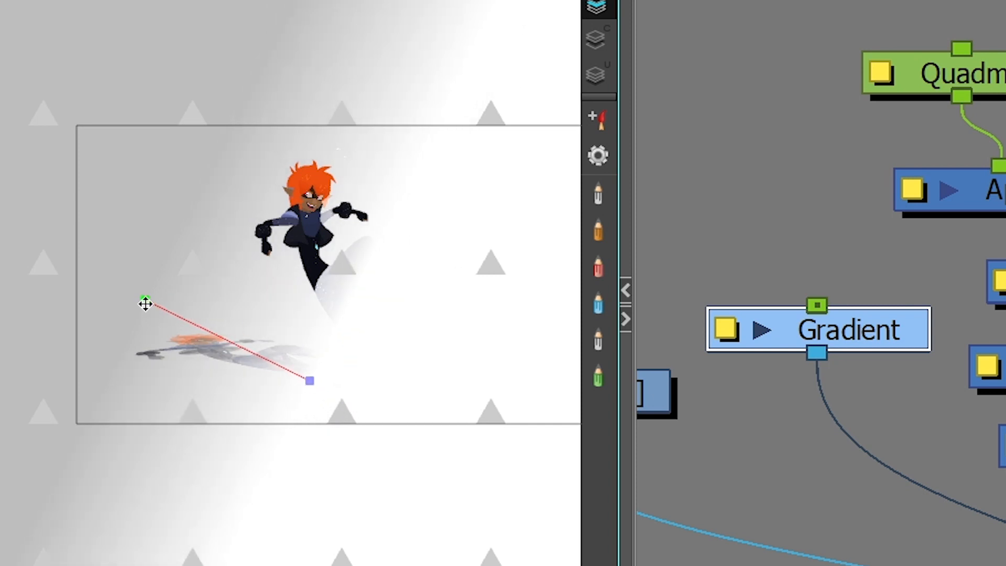
drag(145, 305, 184, 304)
mouse_move(311, 381)
mouse_down()
mouse_move(284, 394)
mouse_move(295, 390)
mouse_up()
scroll(151, 335, up, 2)
Try a new vector drawing layer named GRAD as an alternative gradient source, and delete it again
click(731, 202)
key(ctrl+r)
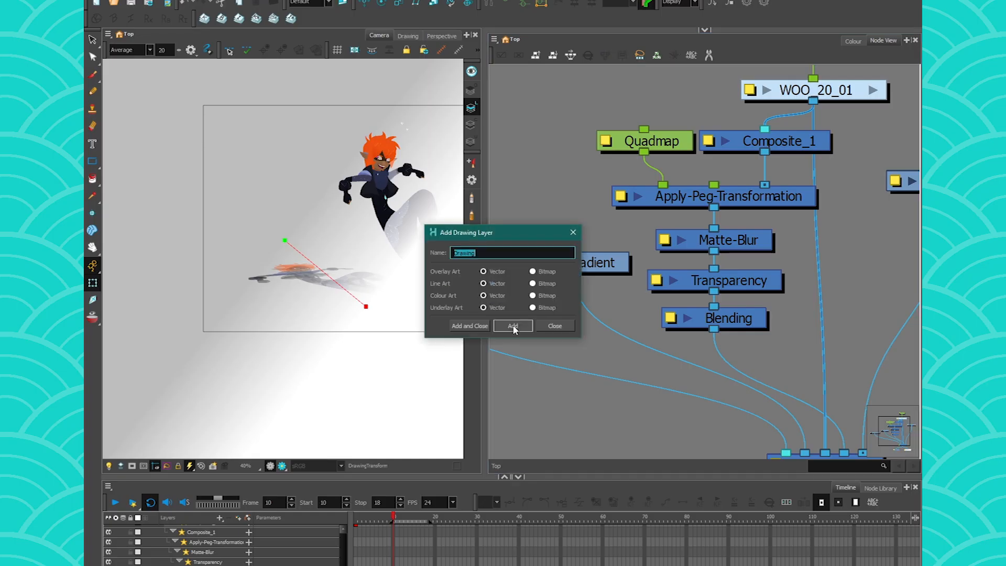
text(GR)
text(AD)
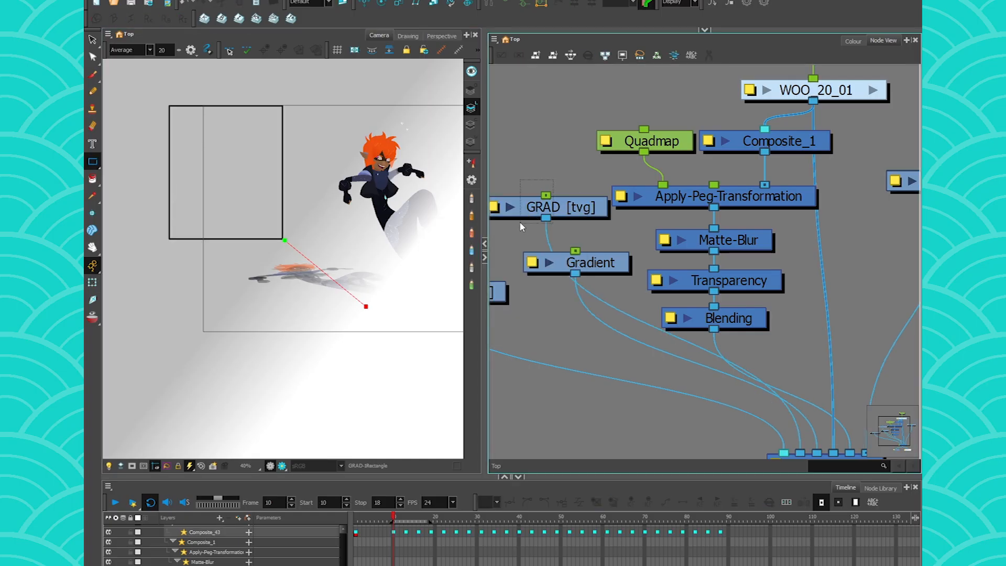
key(Delete)
Add a Visibility node and insert it between Gradient and Composite
drag(575, 273, 603, 295)
text(vi)
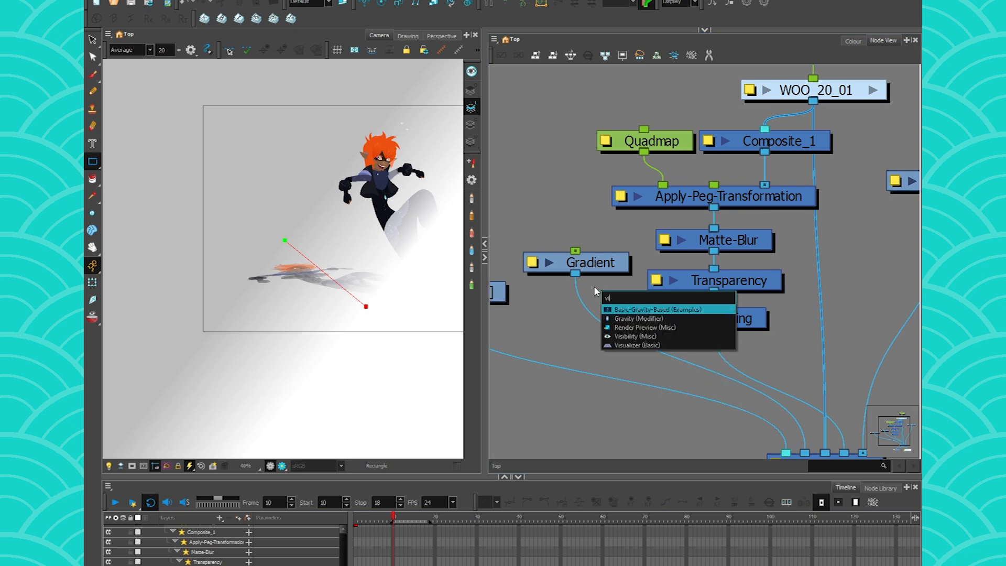
click(641, 336)
drag(650, 285, 593, 318)
Turn off Display in OpenGL View for the Visibility node, keeping Soft Render on
click(534, 316)
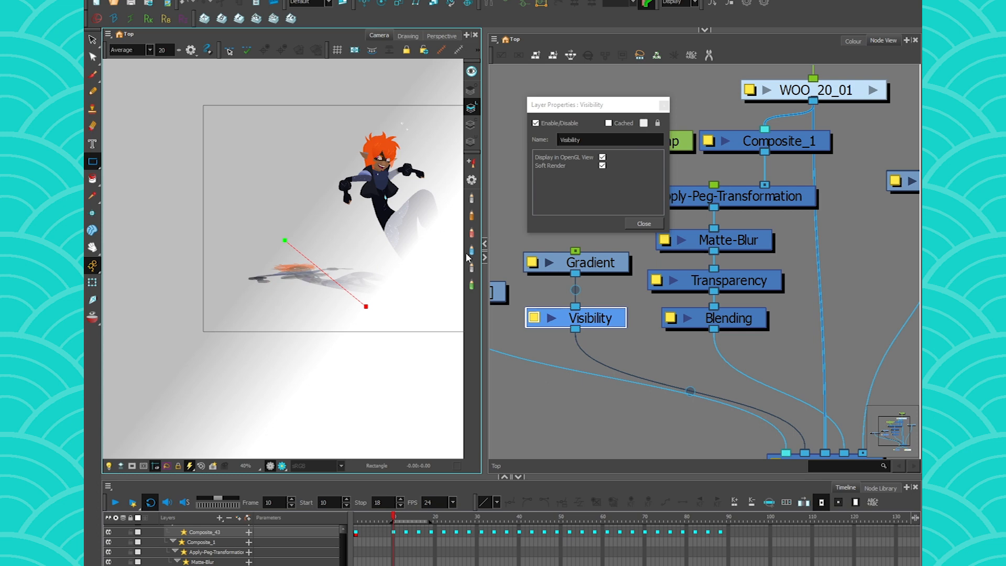
click(602, 158)
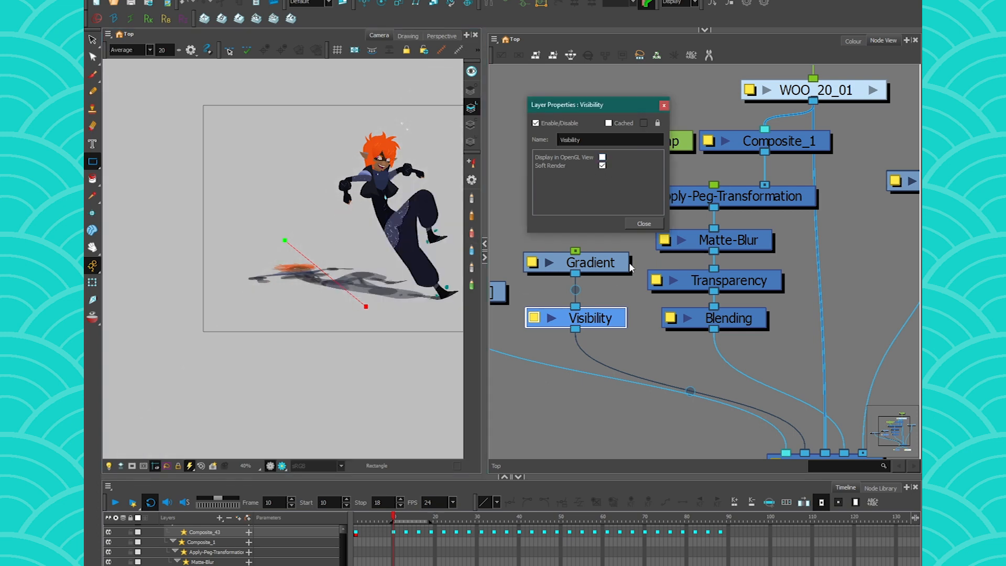
click(644, 224)
Switch the camera between Render View and OpenGL View to compare how the gradient displays
click(281, 465)
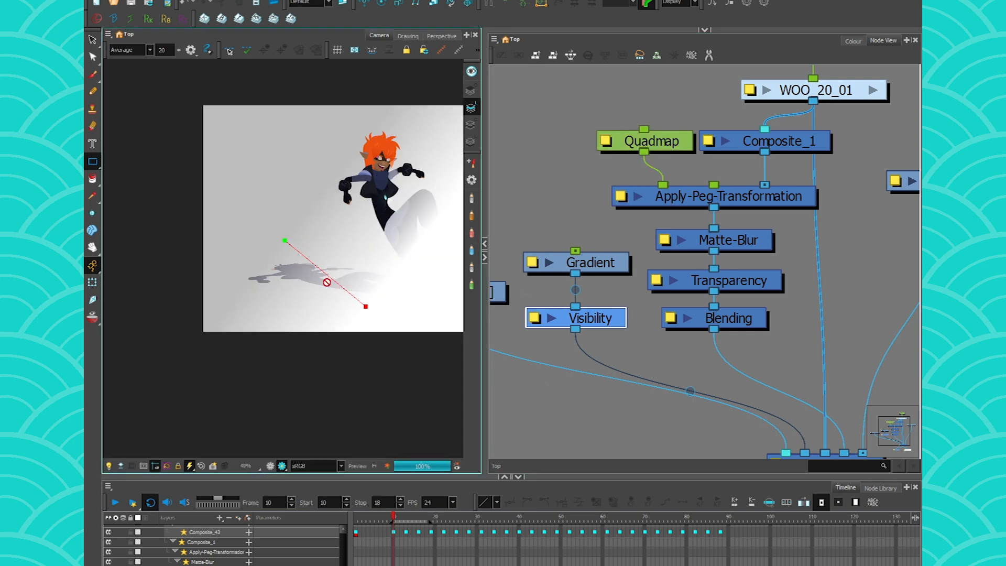
scroll(328, 283, up, 1)
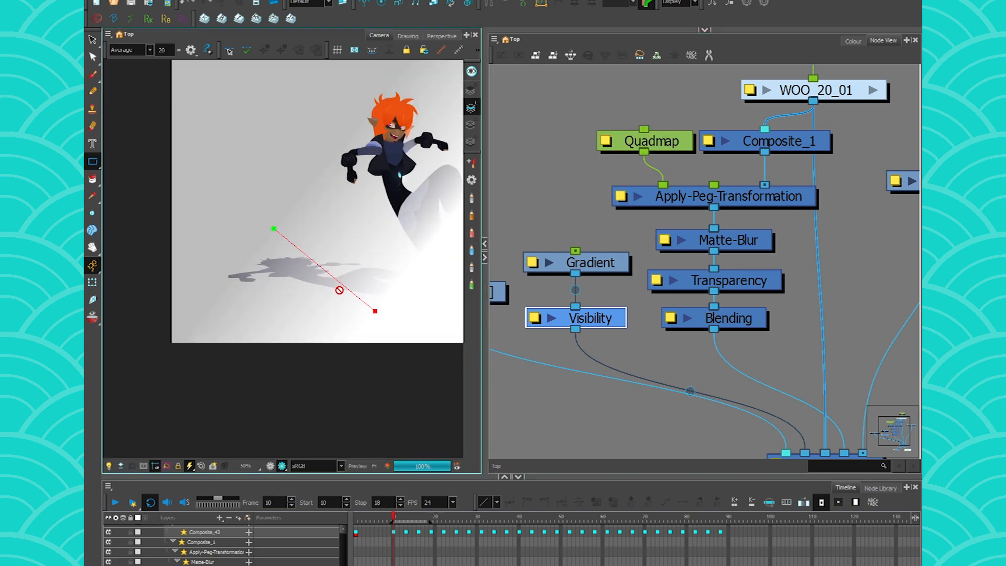
click(271, 466)
click(281, 466)
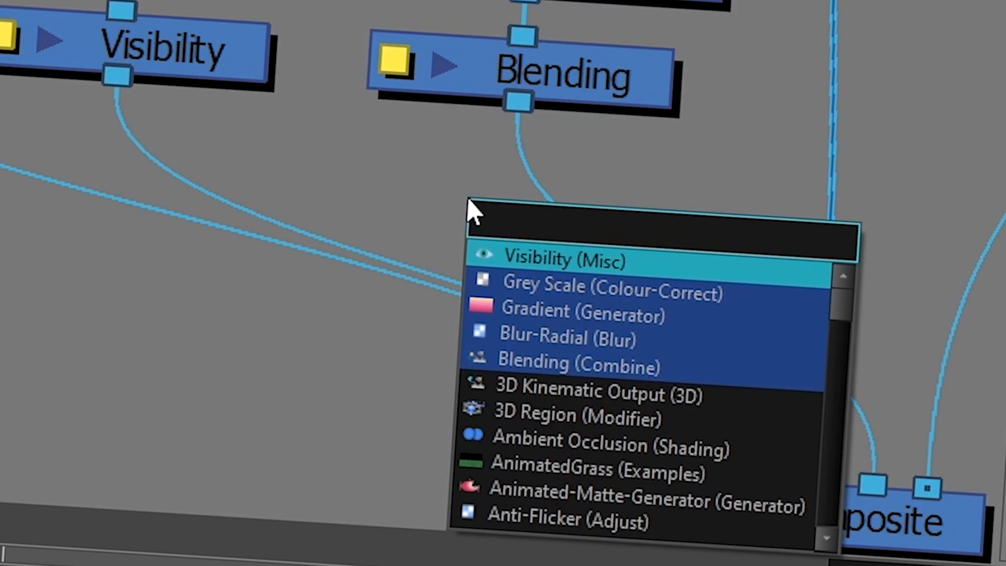
Add a Cutter node, insert it between Blending and Composite, and align it below Blending
text(cutt)
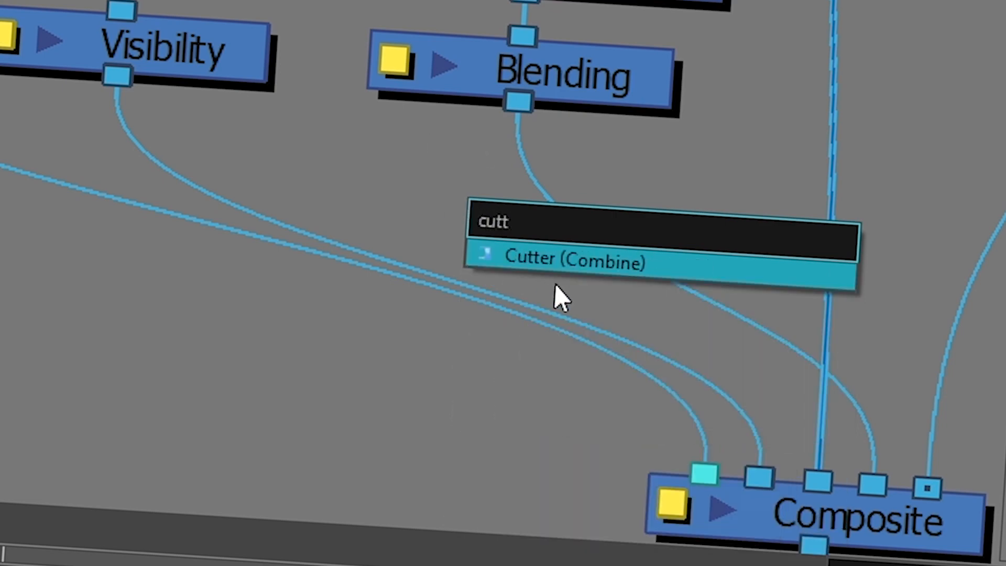
key(Return)
click(597, 249)
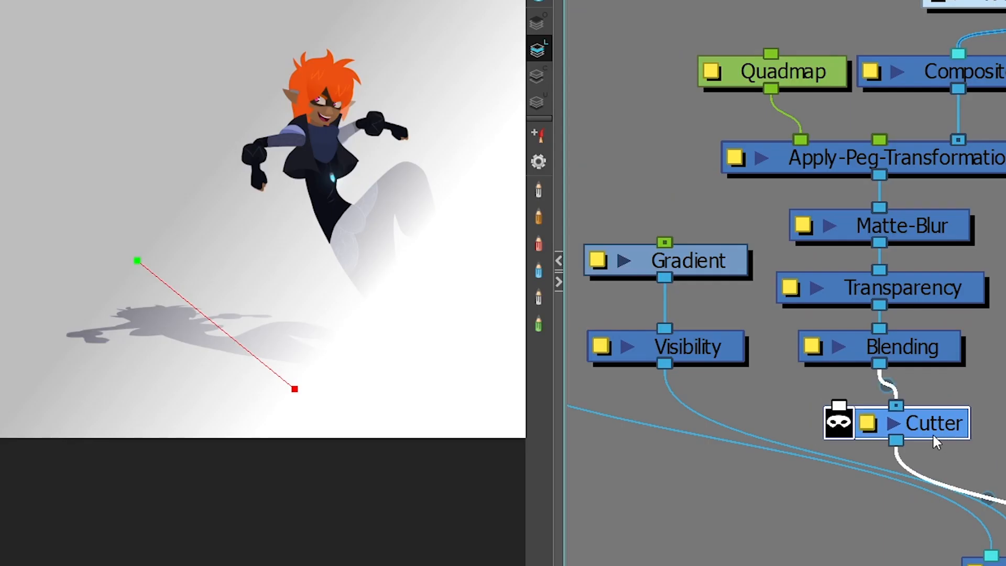
drag(931, 445, 918, 447)
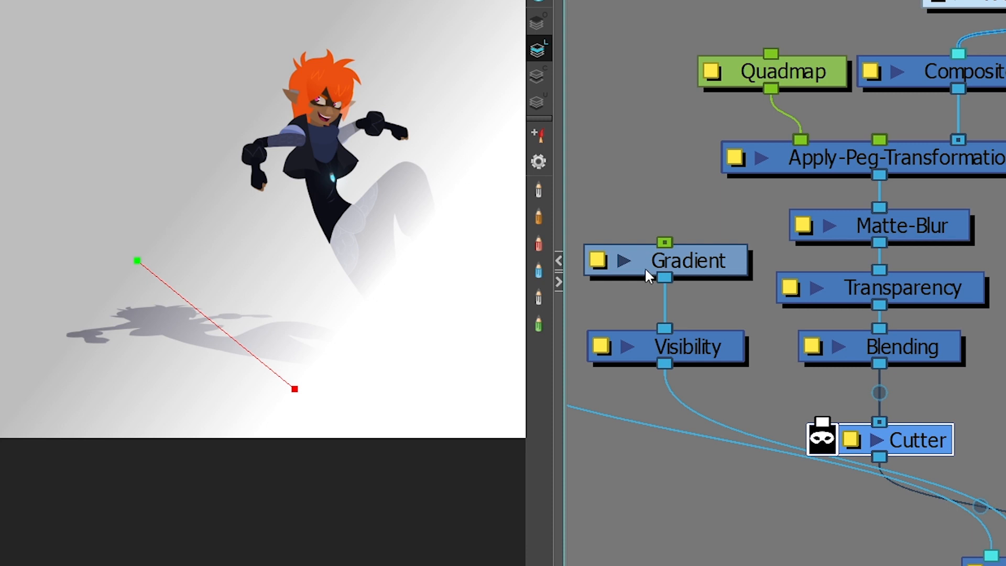
Connect Visibility to the Cutter's matte input with the matte inverted, and reposition the gradient's endpoints along the shadow from head to feet
drag(679, 409, 820, 417)
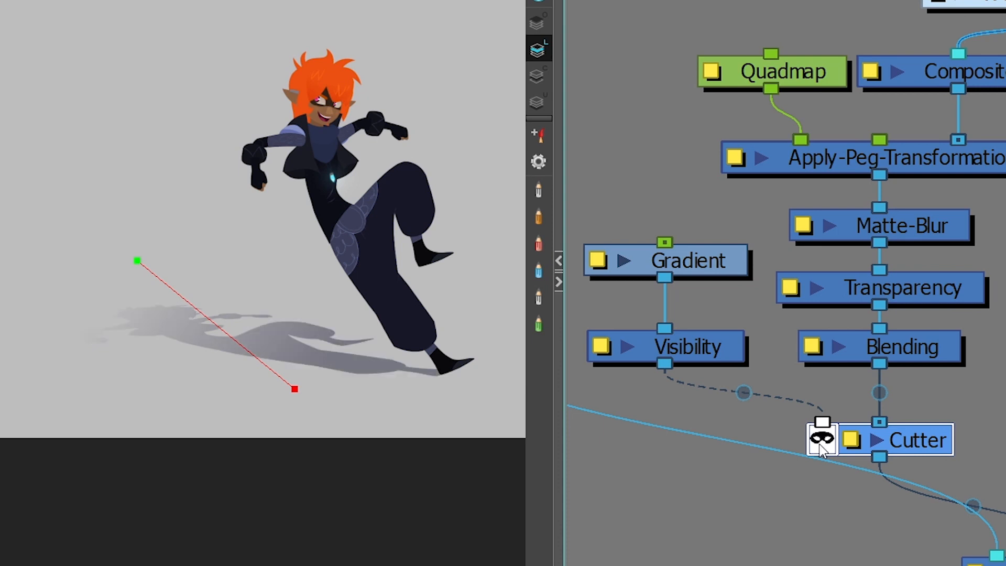
click(645, 463)
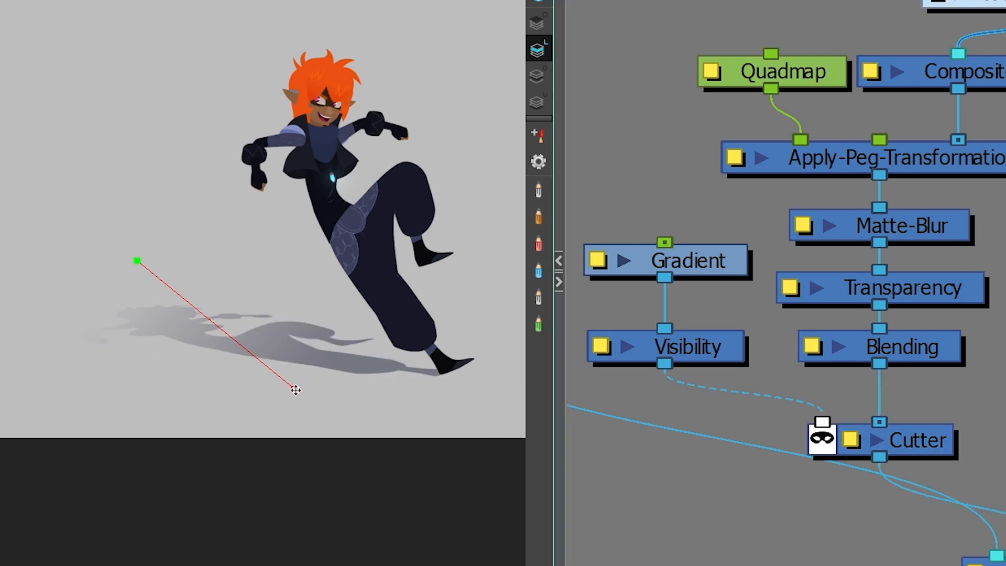
drag(295, 390, 393, 376)
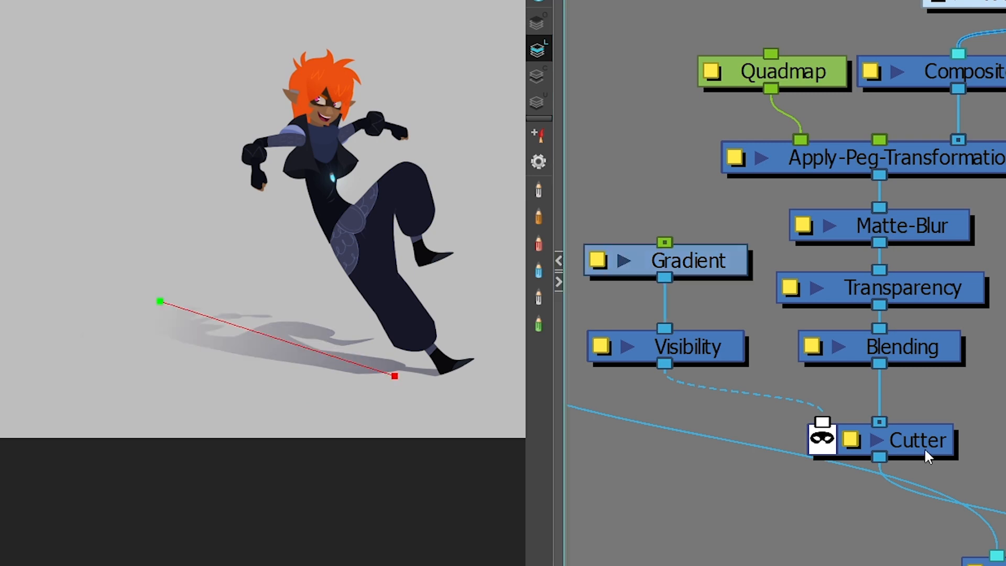
Search the nodes for "blur" and add a Blur-Variable node beside the Cutter
scroll(923, 449, up, 2)
scroll(764, 293, down, 2)
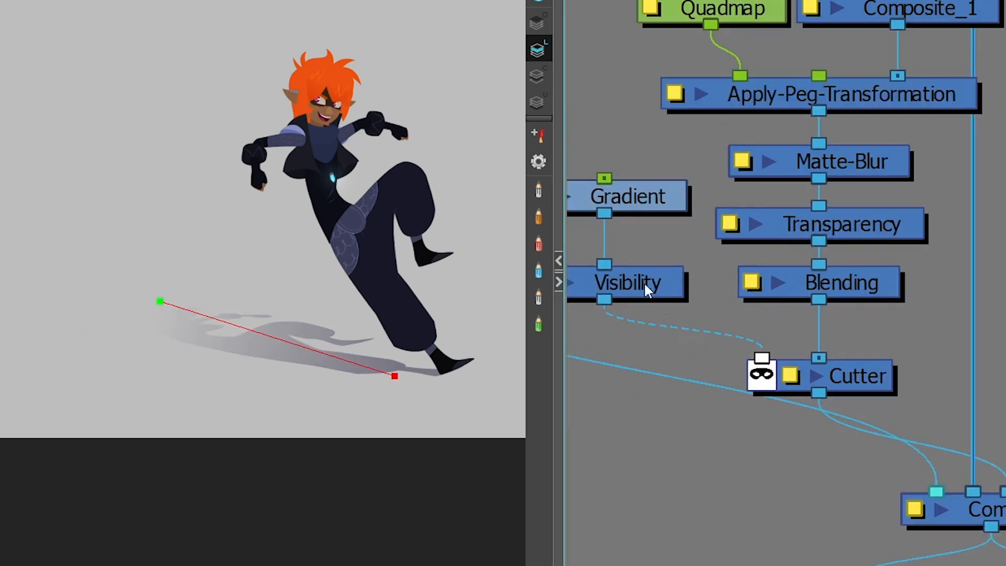
key(Tab)
text(blur)
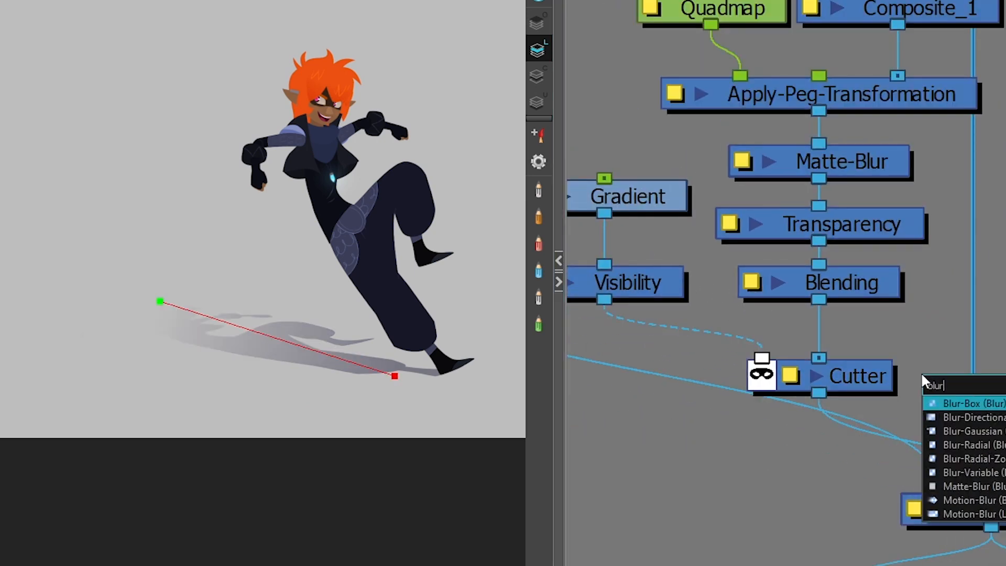
click(975, 464)
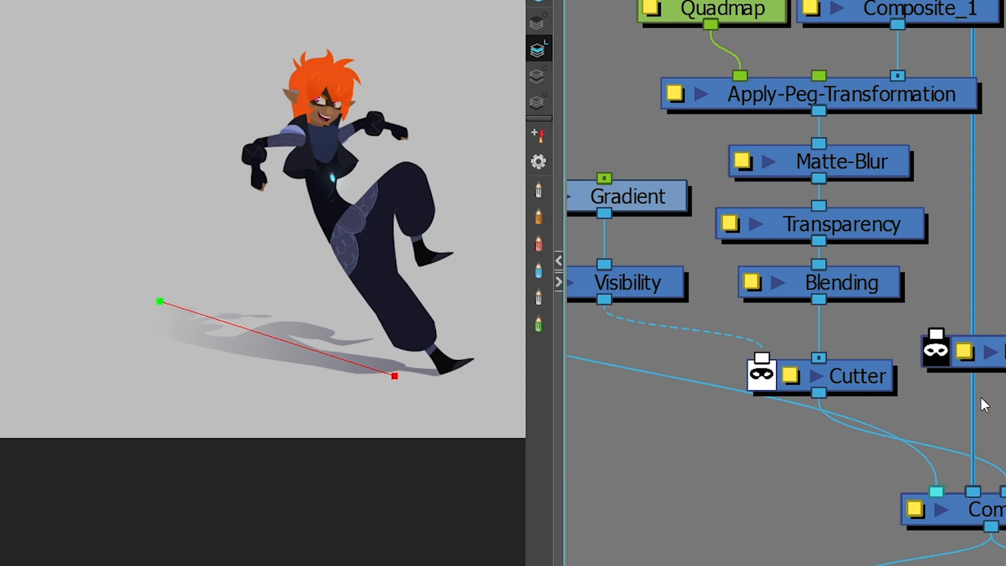
Replace the Cutter with Blur-Variable between Blending and Composite, and connect Visibility to its matte input with the matte inverted
drag(998, 352, 1005, 332)
drag(864, 353, 887, 366)
drag(570, 299, 721, 334)
drag(844, 352, 823, 361)
scroll(213, 341, up, 1)
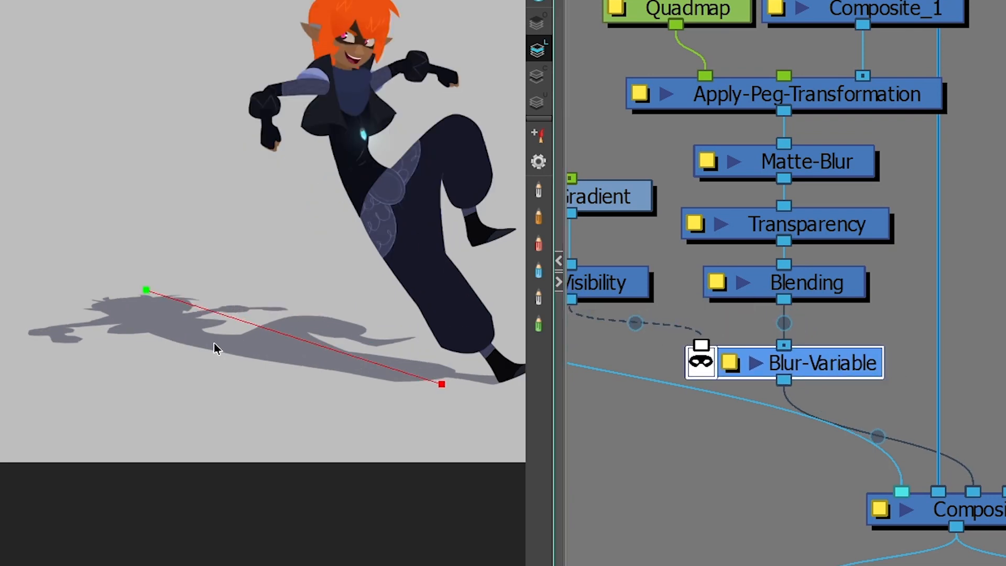
Set the Blur-Variable node's White radius to 12.2
drag(676, 385, 757, 391)
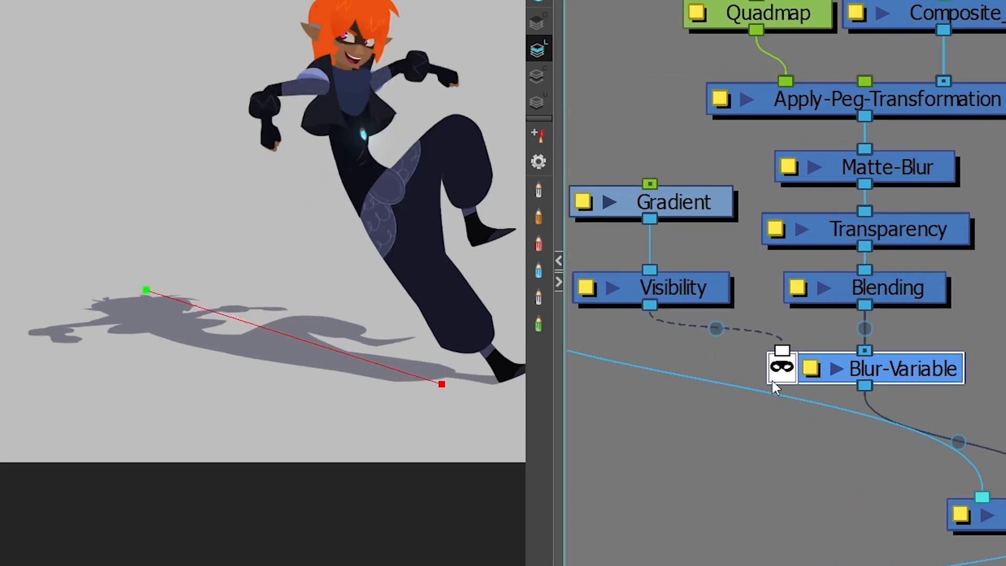
click(813, 371)
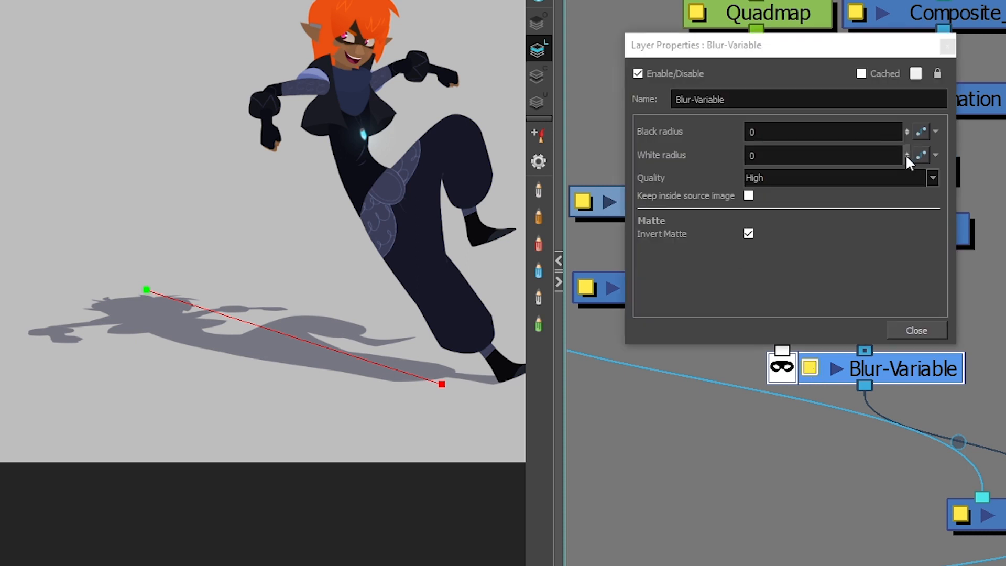
drag(907, 153, 906, 143)
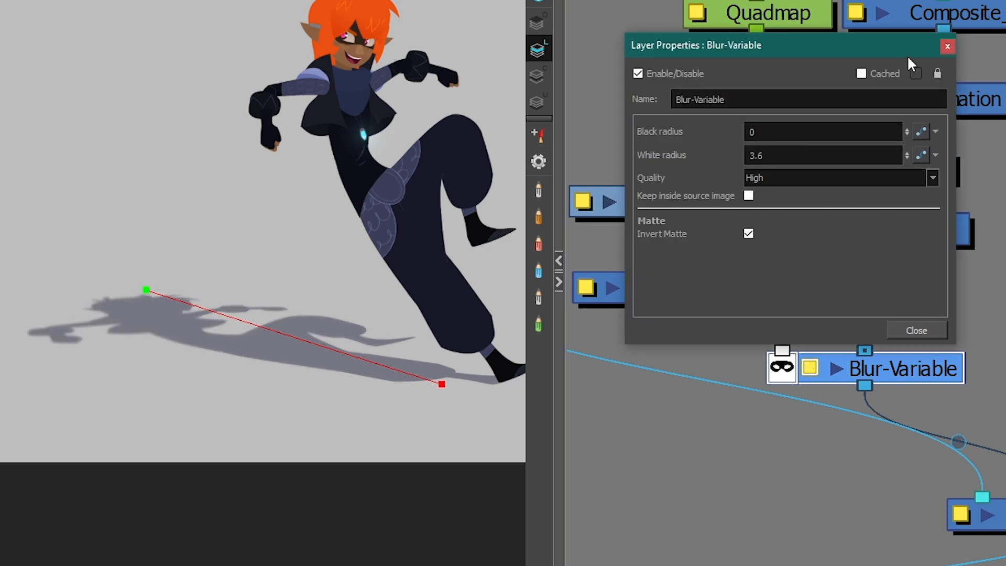
drag(907, 132, 908, 4)
Examine how the blur changes along the shadow between the character's feet and the shadow's head
scroll(196, 336, up, 2)
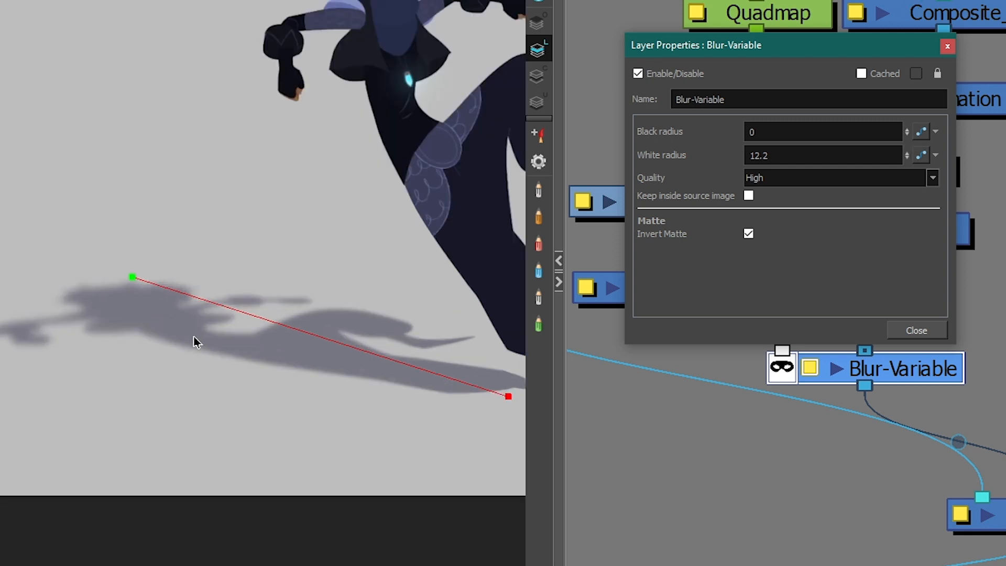
scroll(163, 345, down, 2)
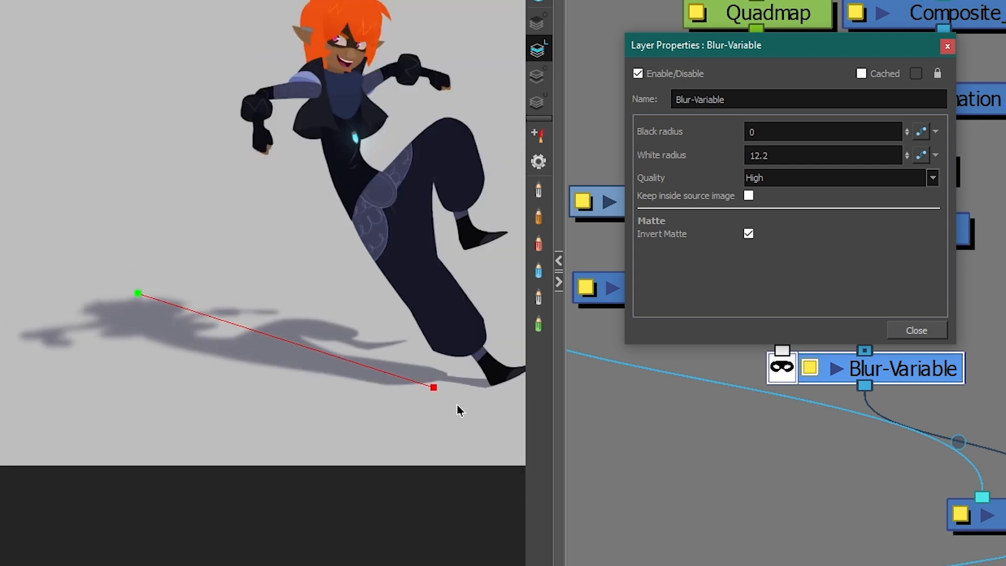
scroll(466, 393, up, 5)
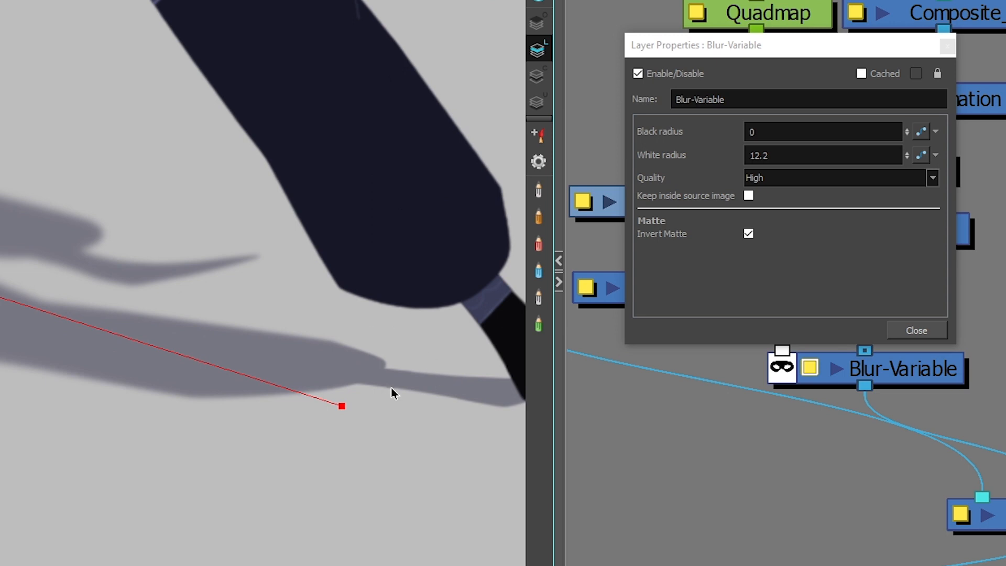
drag(141, 286, 336, 361)
drag(209, 325, 328, 326)
drag(233, 313, 285, 294)
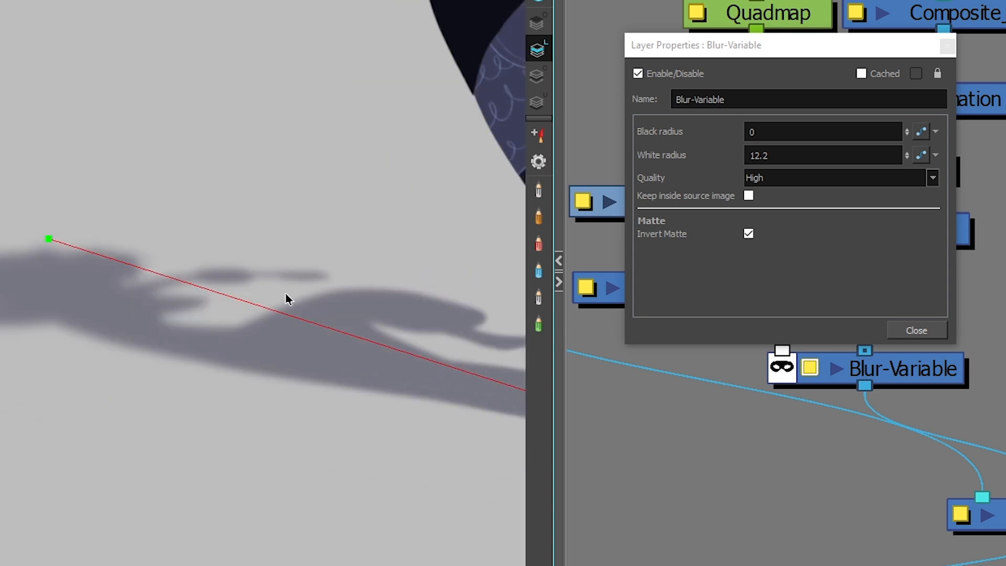
scroll(285, 294, down, 4)
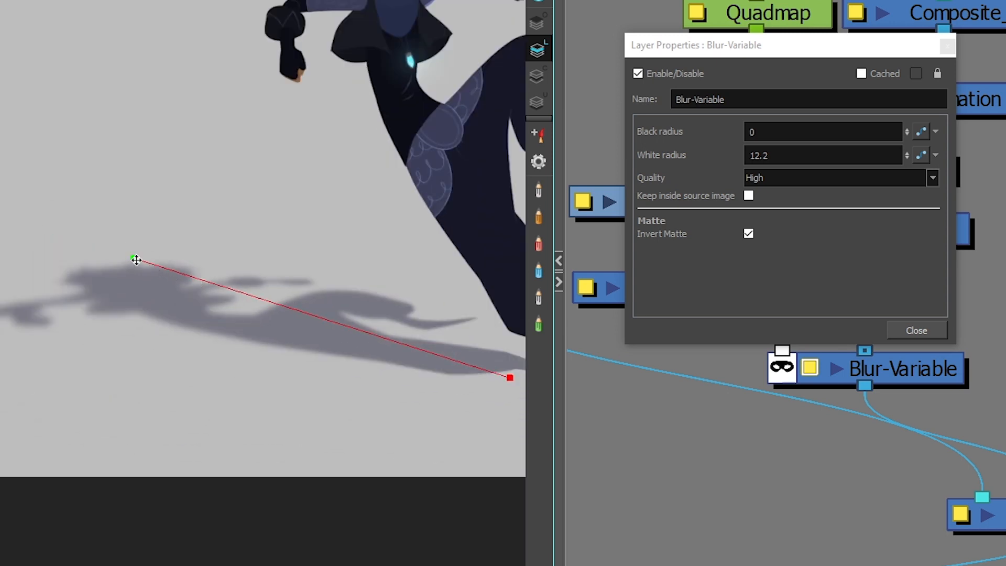
Move the gradient's green endpoint farther out past the shadow's head, and close the Blur-Variable properties
drag(136, 259, 61, 249)
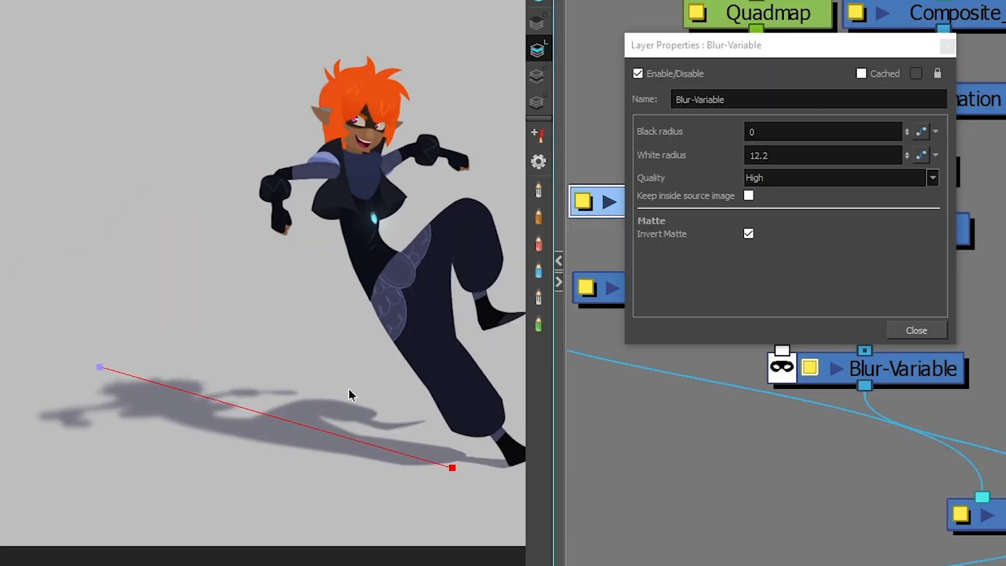
drag(347, 387, 326, 384)
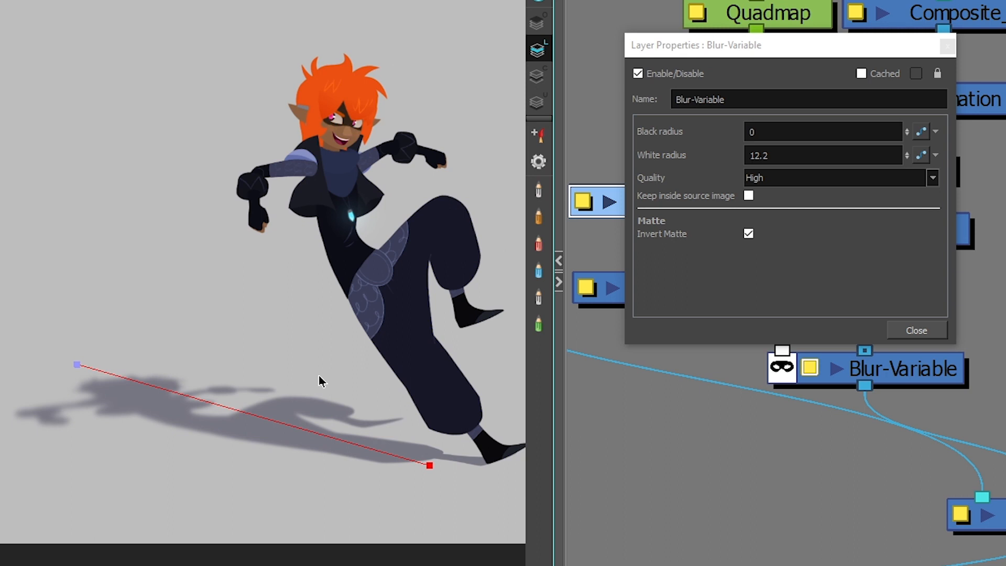
click(916, 331)
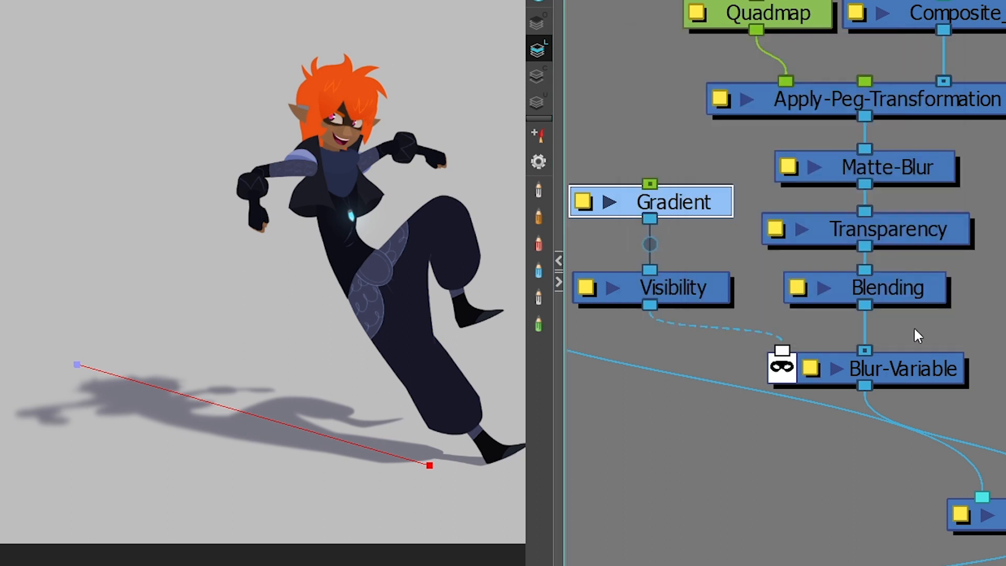